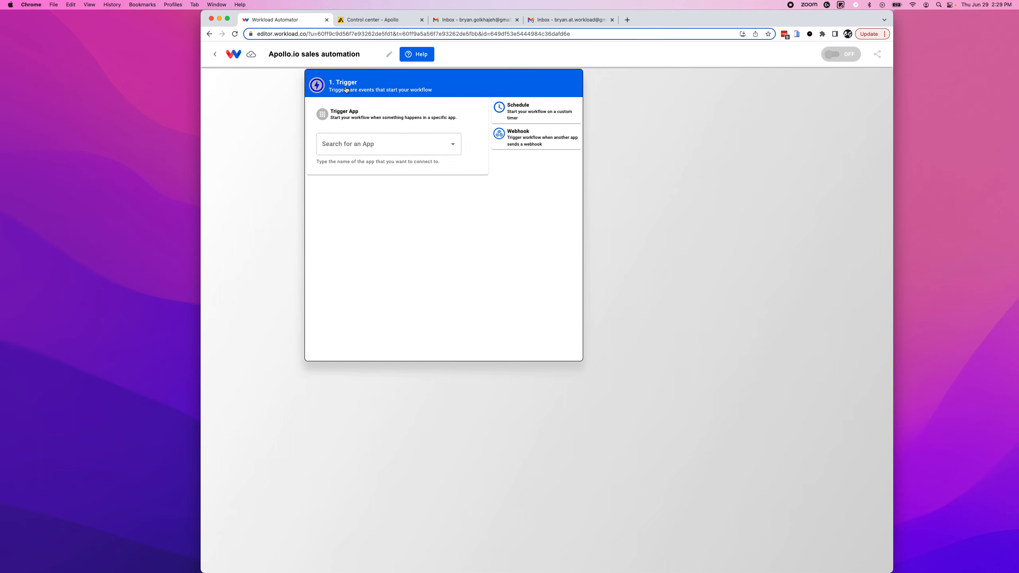
# Set the workflow trigger to Apollo with the New Contact event.
pyautogui.click(344, 144)
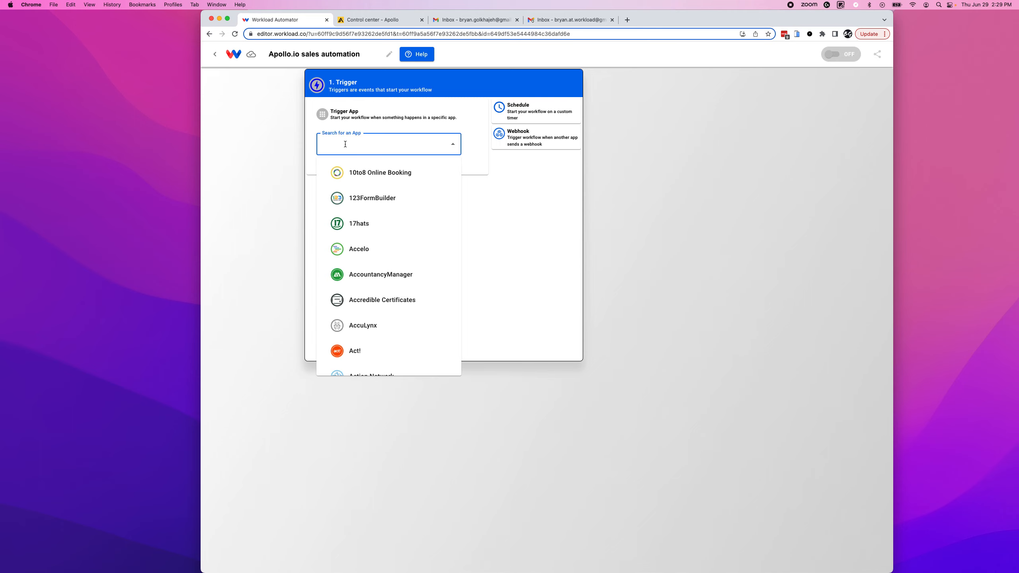
pyautogui.write('apollo')
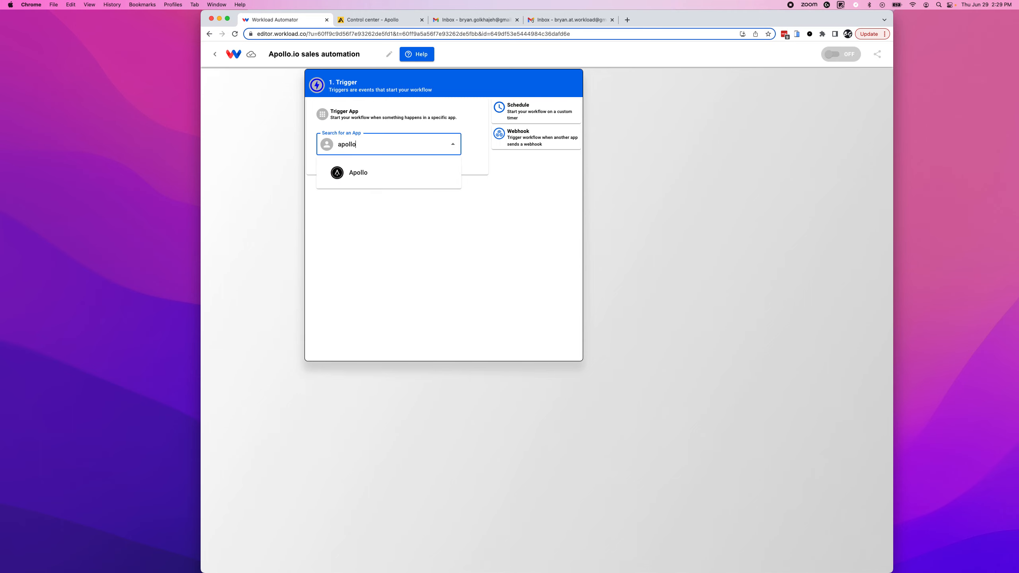
pyautogui.click(355, 172)
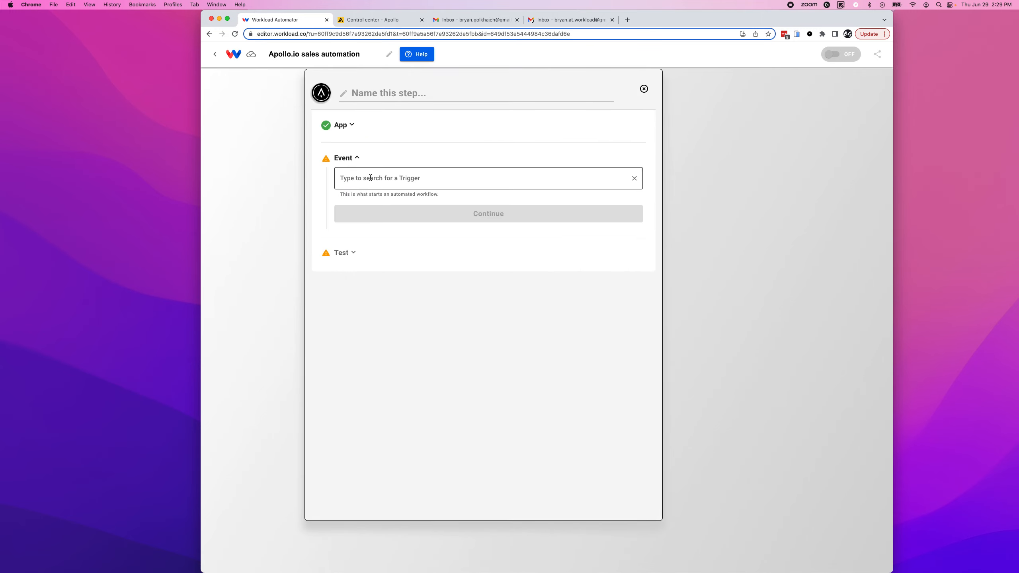
pyautogui.click(370, 177)
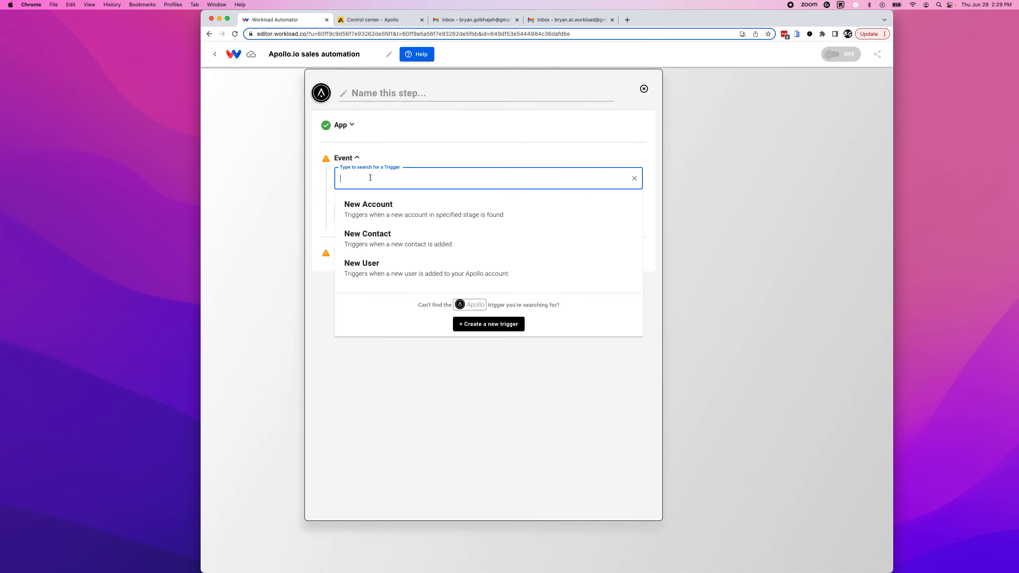
pyautogui.click(387, 241)
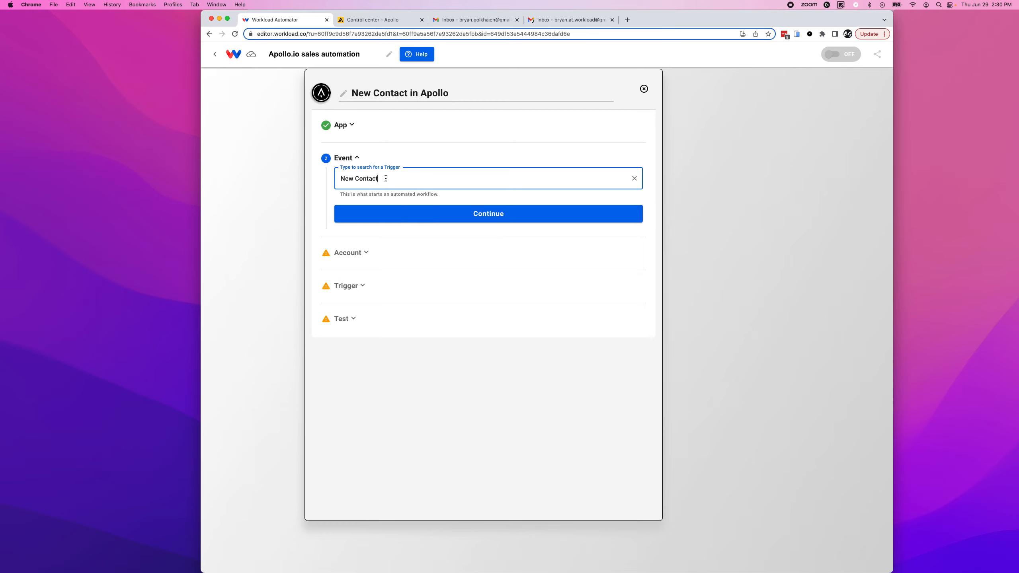
pyautogui.click(486, 218)
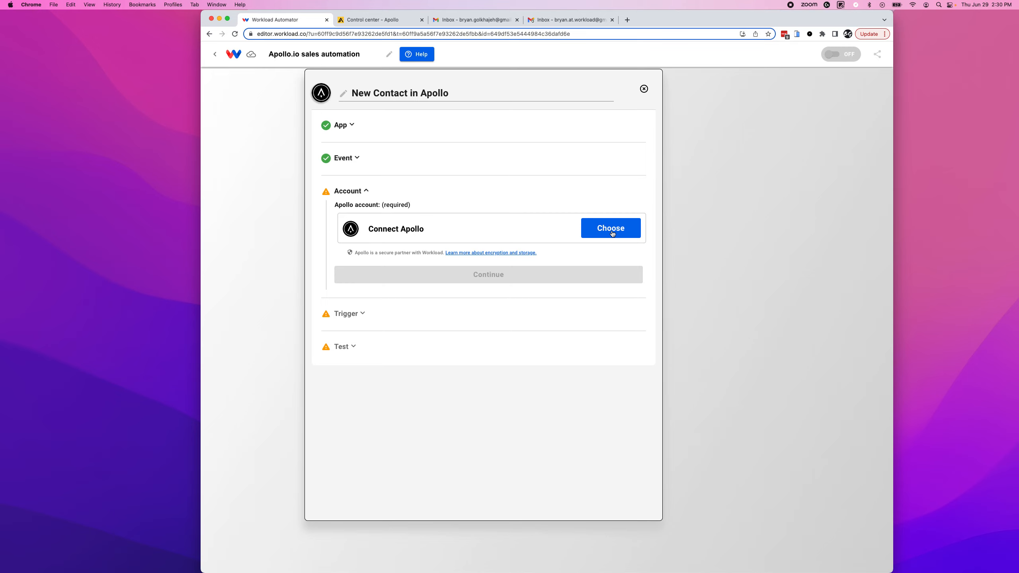
# Connect the existing Apollo - #1 account to the trigger.
pyautogui.click(613, 233)
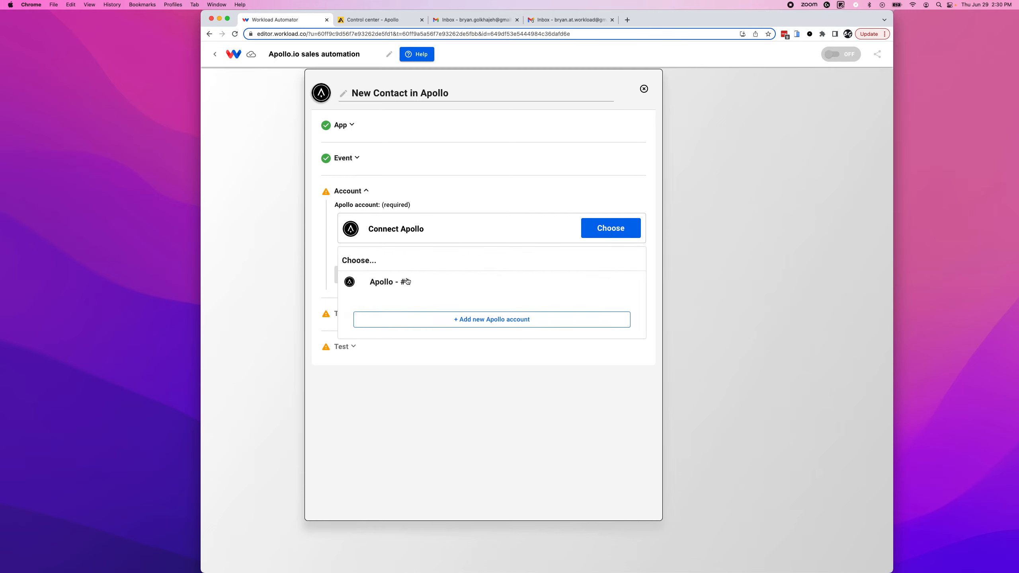
pyautogui.click(383, 283)
pyautogui.click(448, 283)
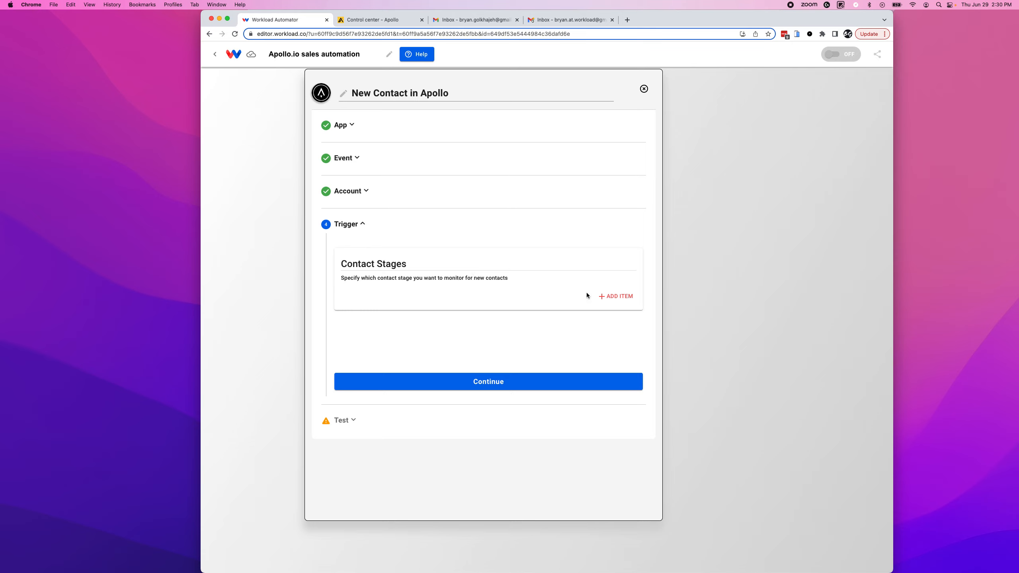
# Add a Contact Stages item and browse the stage options from Replied to Approaching.
pyautogui.click(604, 297)
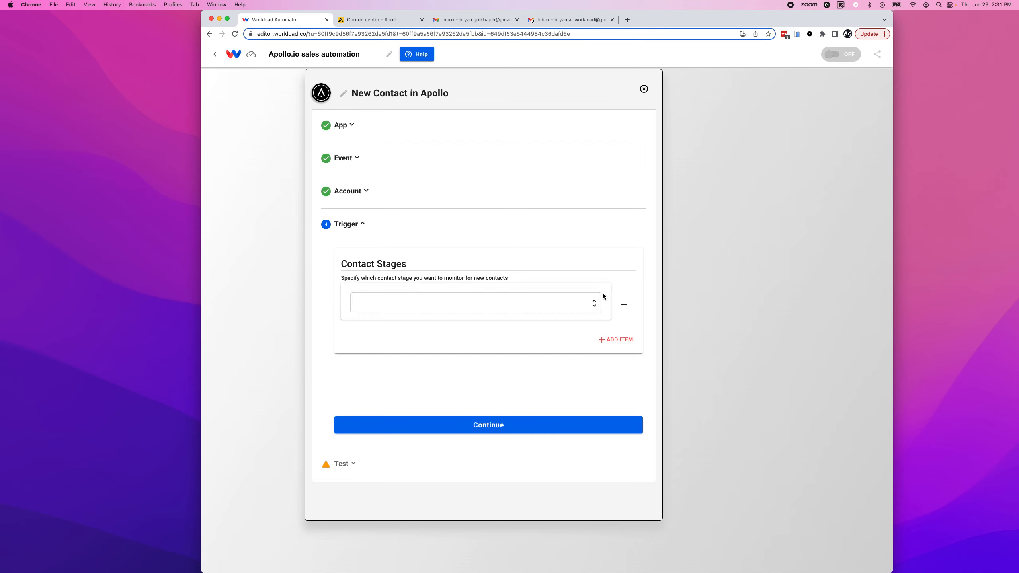
pyautogui.click(390, 302)
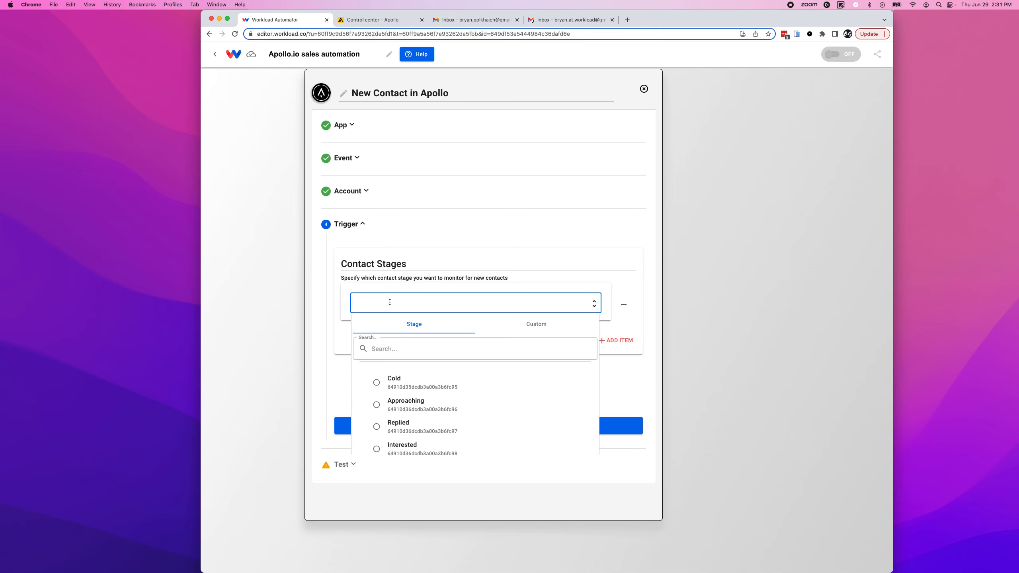
pyautogui.click(423, 425)
pyautogui.scroll(-3, 423, 420)
pyautogui.click(423, 420)
pyautogui.scroll(-3, 421, 419)
pyautogui.click(414, 419)
pyautogui.click(409, 398)
pyautogui.scroll(4, 410, 396)
pyautogui.click(408, 392)
pyautogui.scroll(3, 408, 397)
pyautogui.click(408, 400)
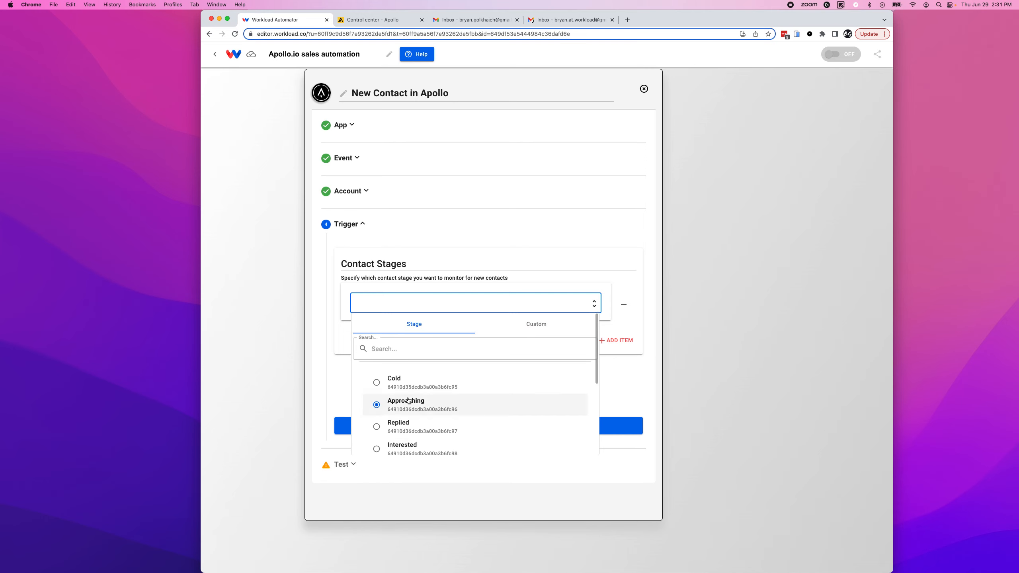
# Settle on the Cold contact stage and confirm the trigger settings.
pyautogui.click(392, 383)
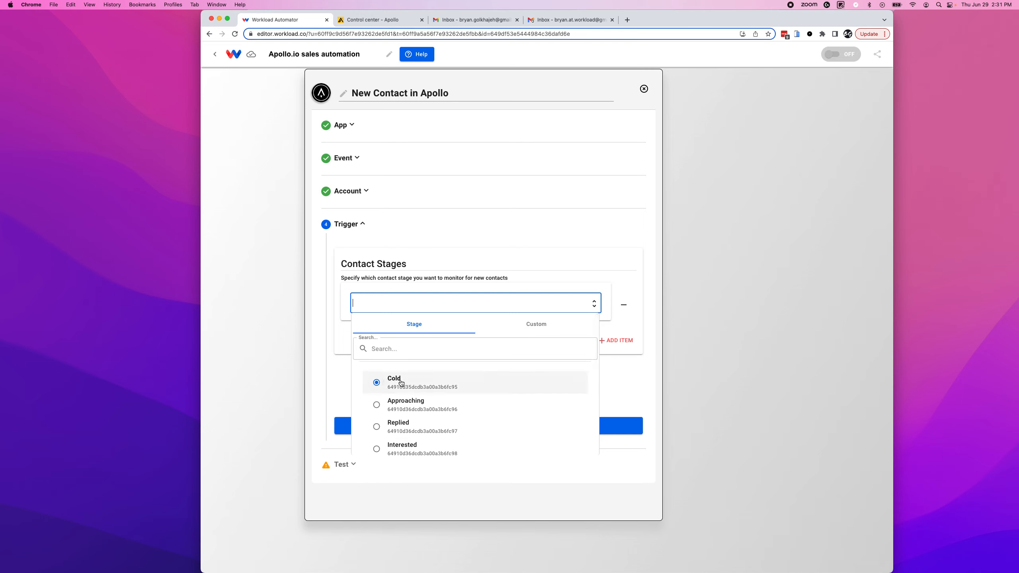
pyautogui.click(412, 399)
pyautogui.scroll(-1, 412, 398)
pyautogui.click(412, 369)
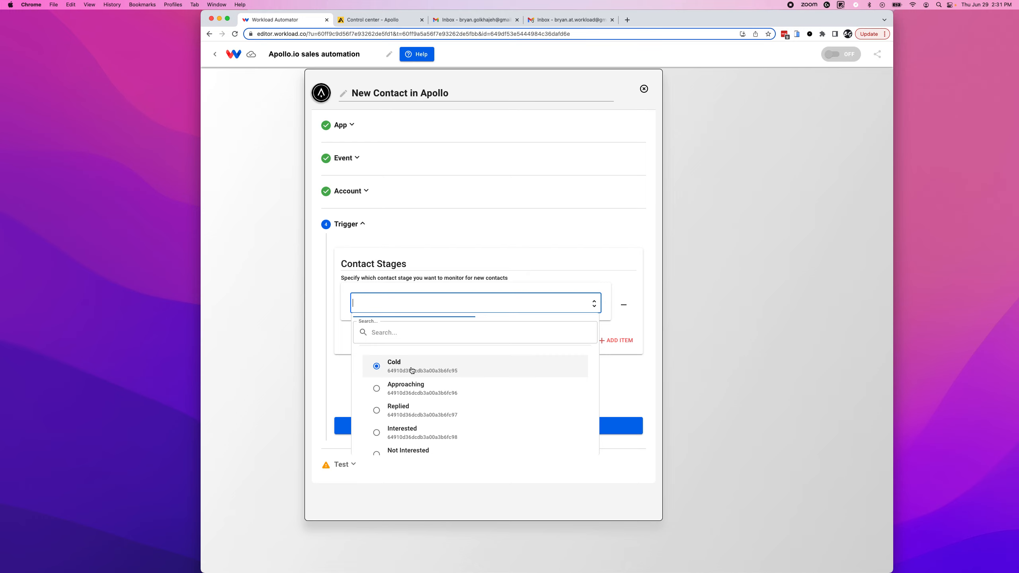
pyautogui.click(405, 390)
pyautogui.click(396, 366)
pyautogui.click(396, 366)
pyautogui.click(486, 427)
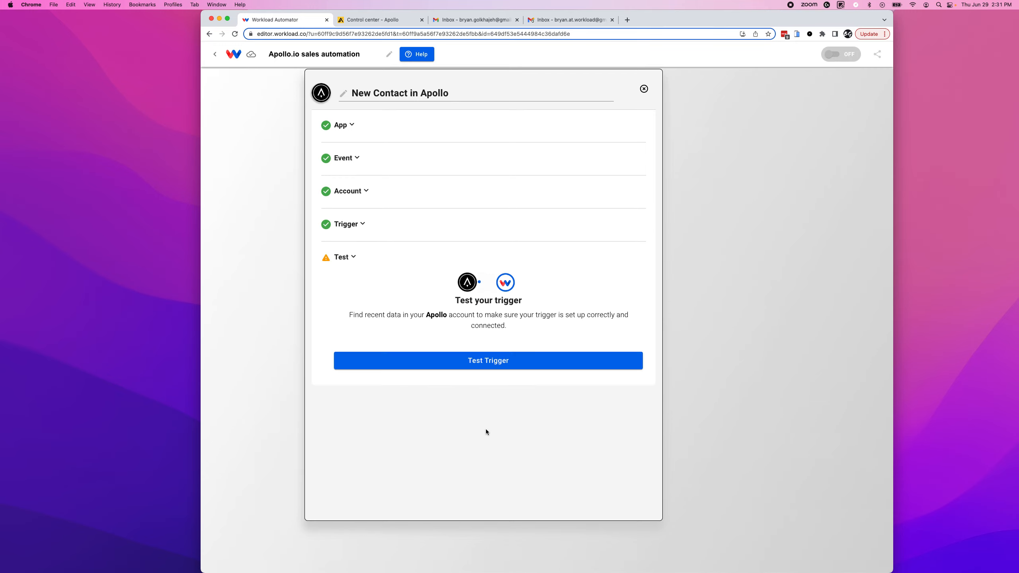
# Test the trigger and review the returned New Contact 1 sample data.
pyautogui.click(480, 360)
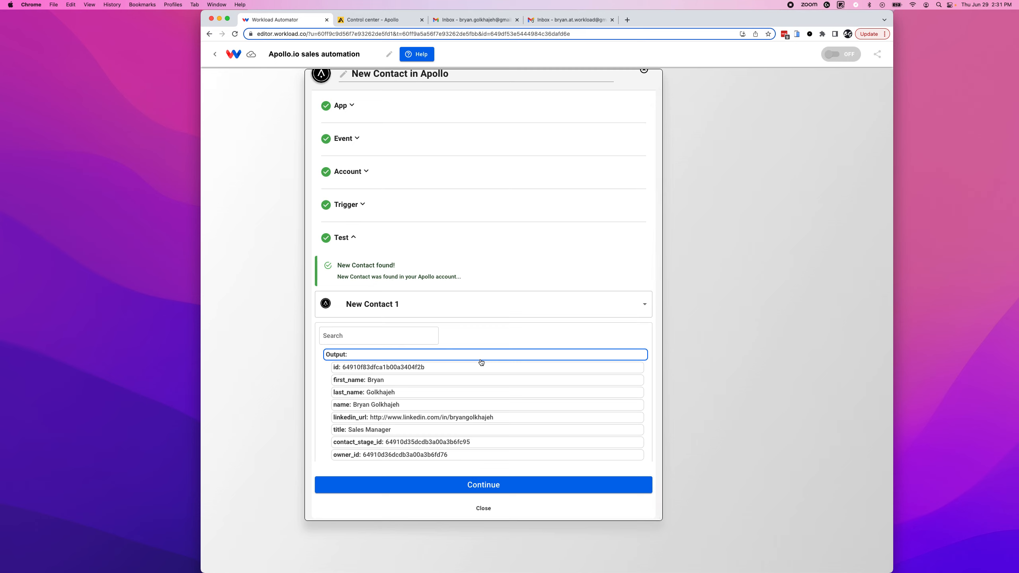
pyautogui.scroll(-2, 384, 412)
pyautogui.scroll(-4, 384, 412)
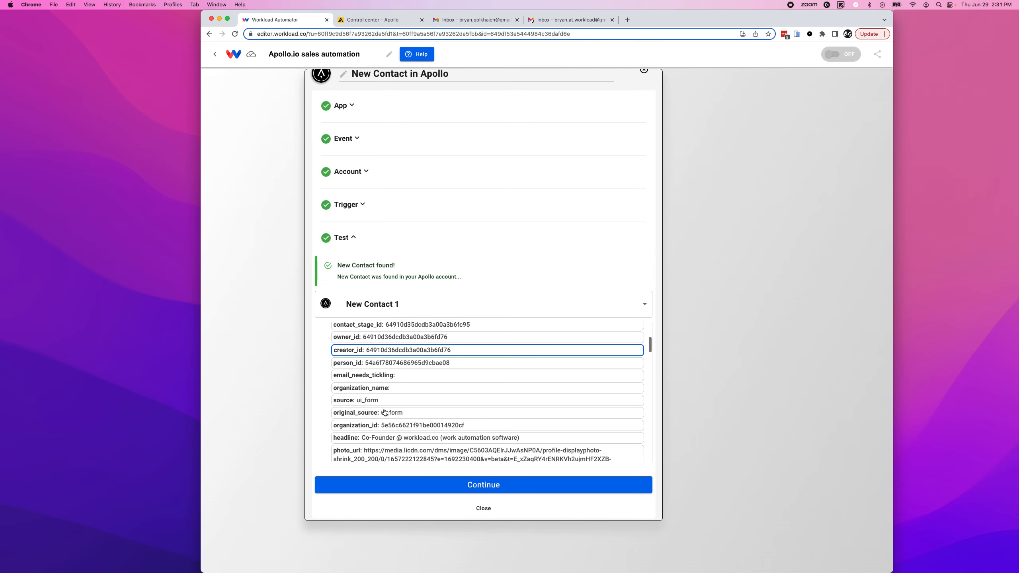
pyautogui.scroll(-4, 385, 412)
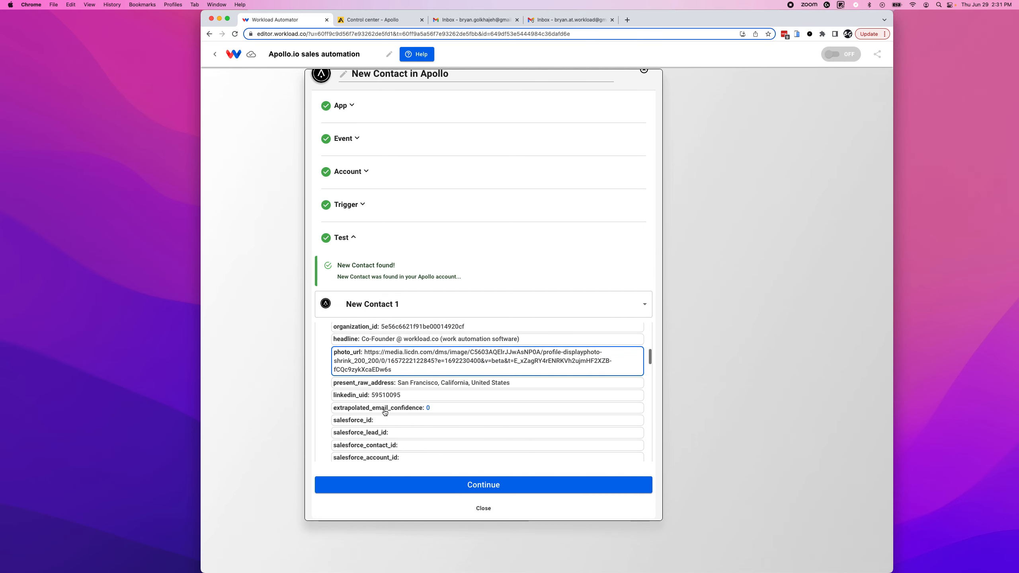
pyautogui.scroll(-12, 384, 412)
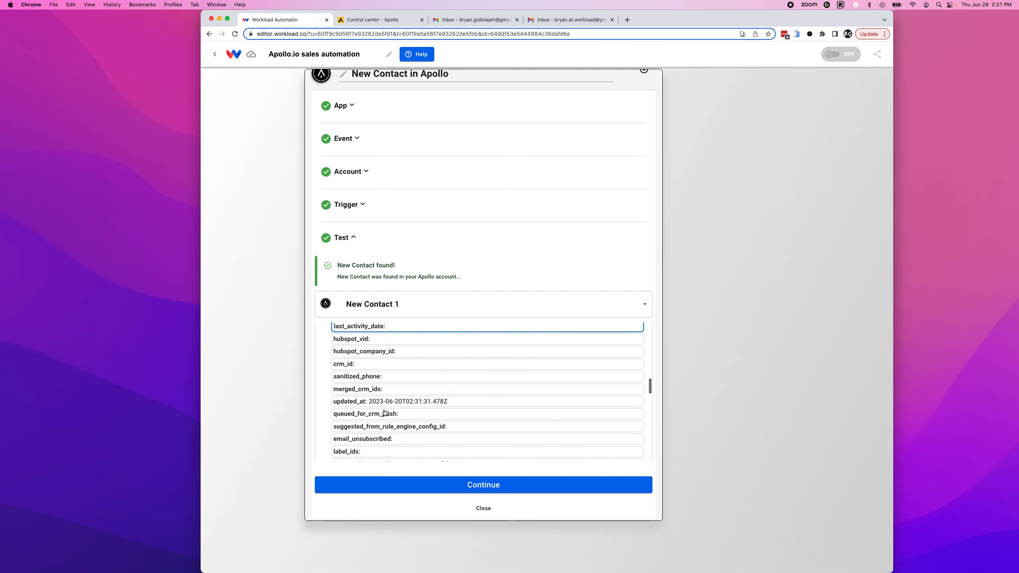
pyautogui.scroll(-12, 384, 411)
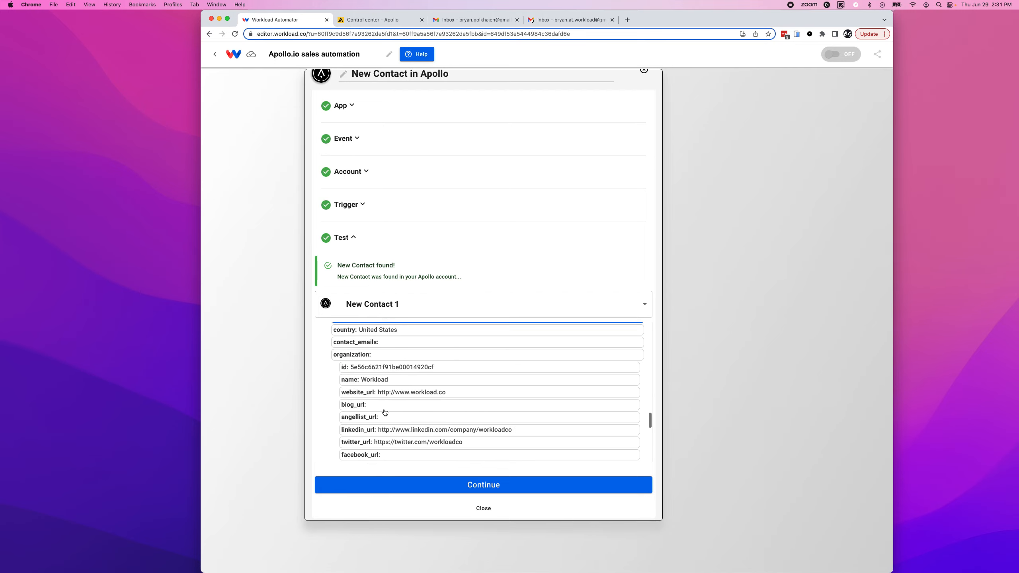
pyautogui.scroll(-12, 385, 412)
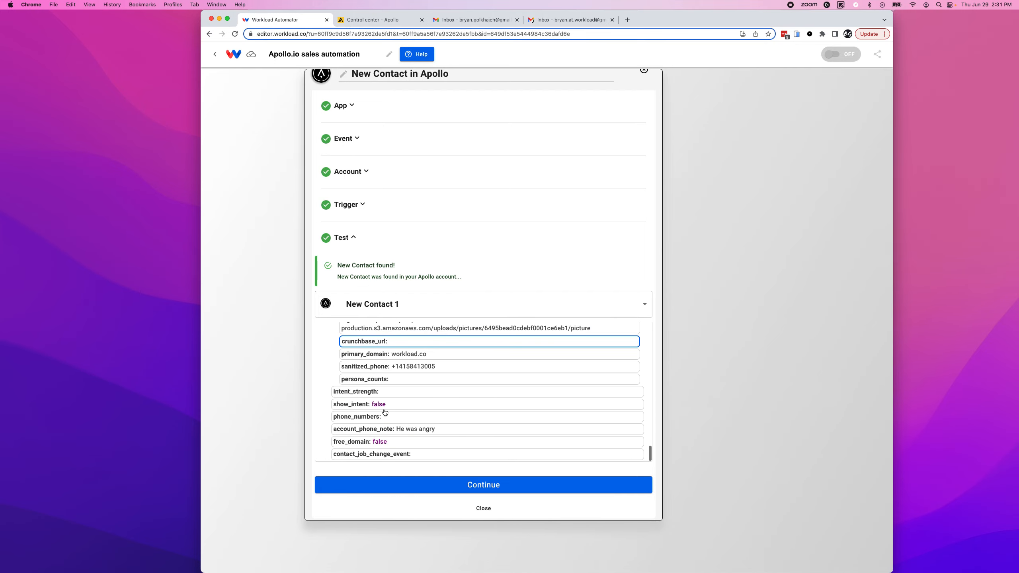
pyautogui.scroll(10, 385, 411)
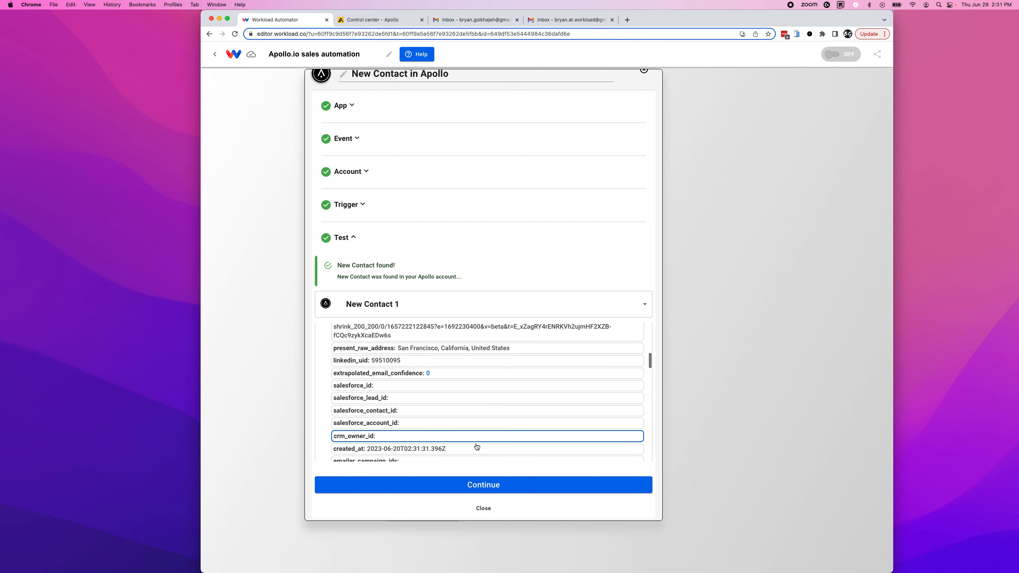
pyautogui.click(484, 485)
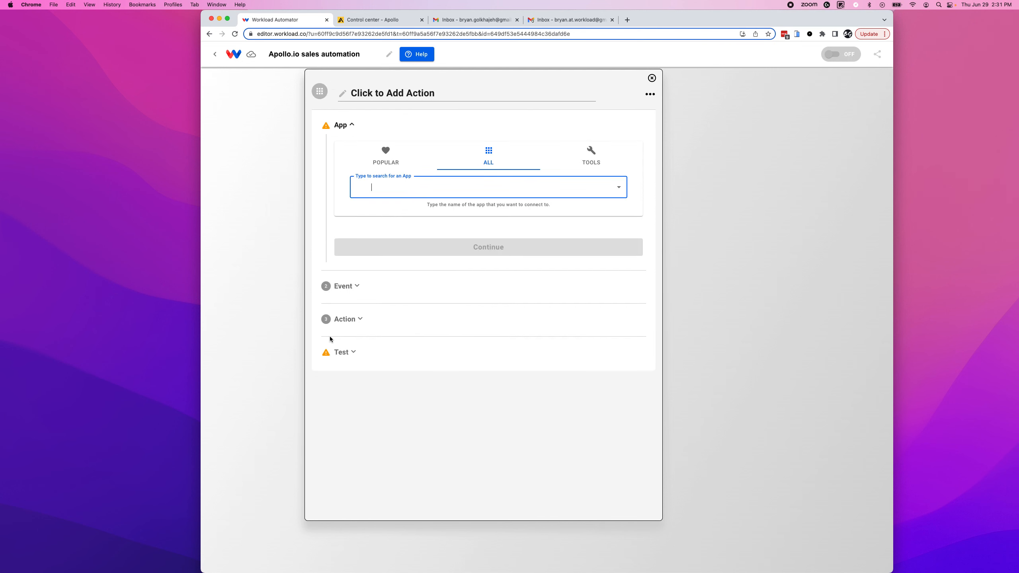
# Add a Slack action step using the Send Channel Message event.
pyautogui.click(266, 265)
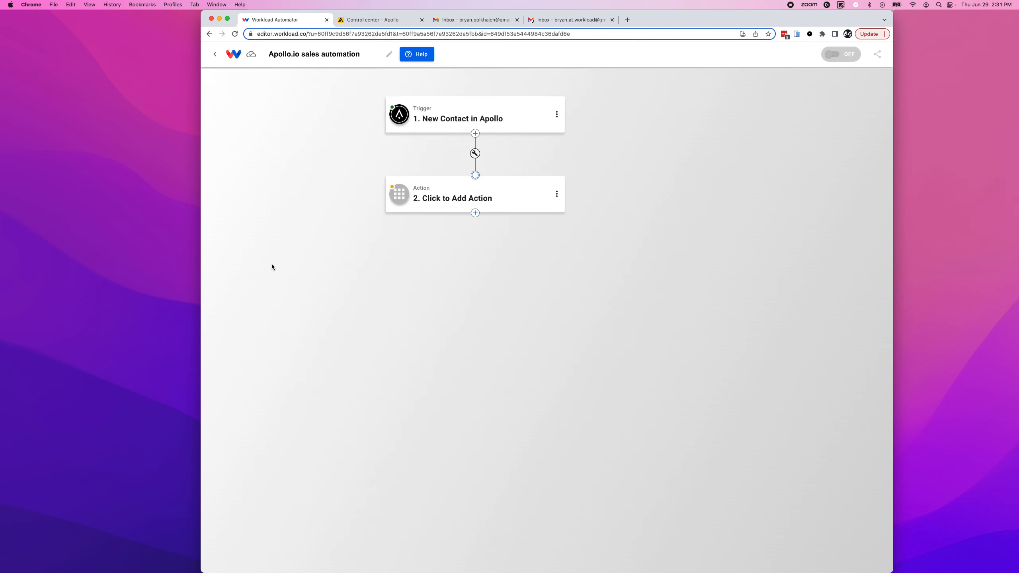
pyautogui.click(434, 200)
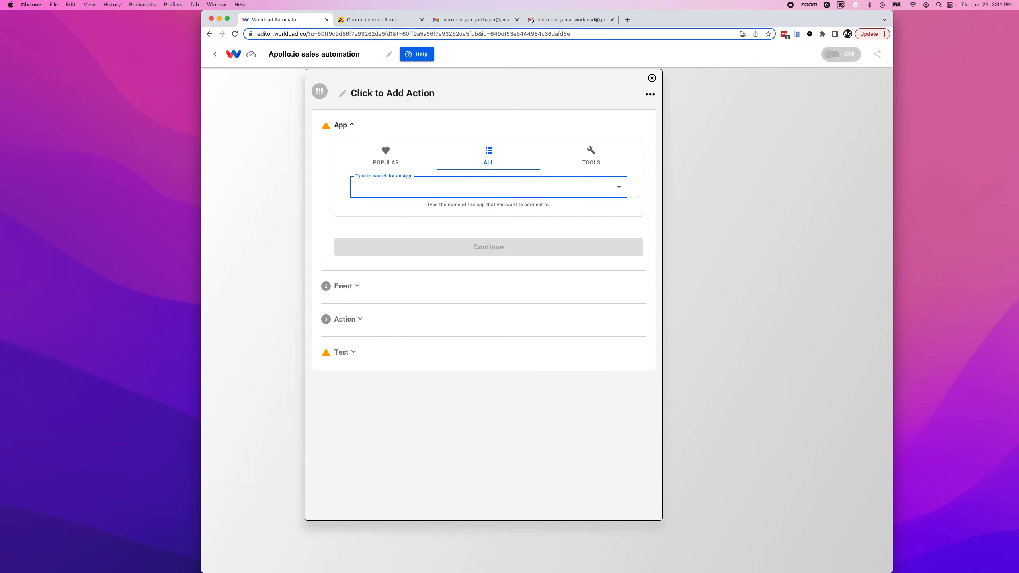
pyautogui.write('slack')
pyautogui.click(394, 235)
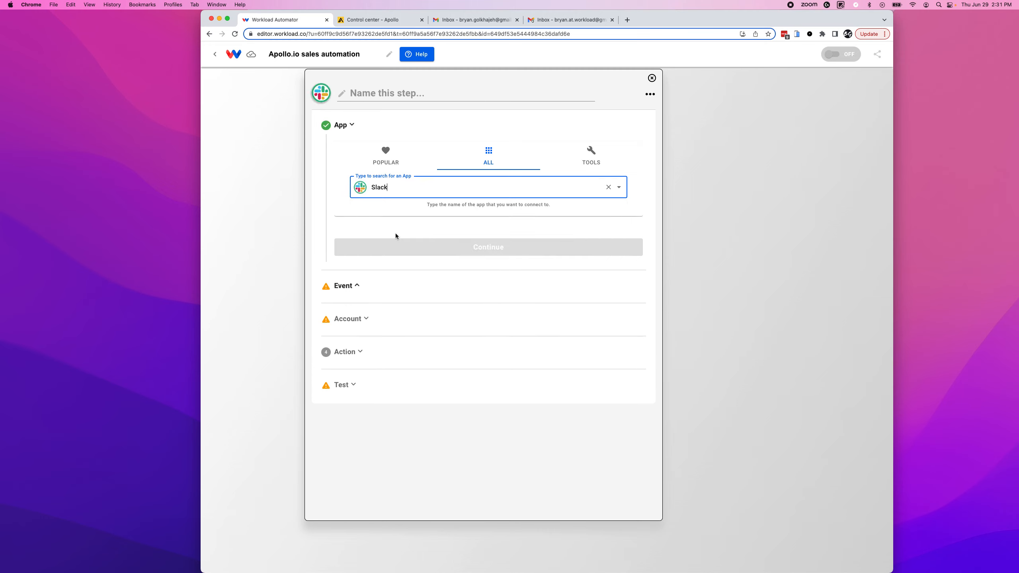
pyautogui.click(372, 180)
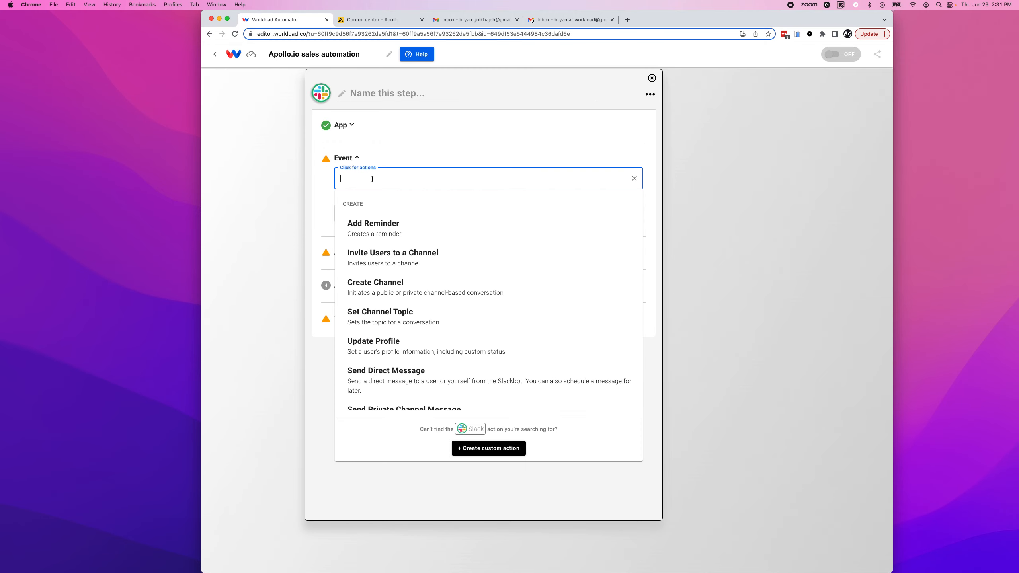
pyautogui.scroll(-5, 389, 326)
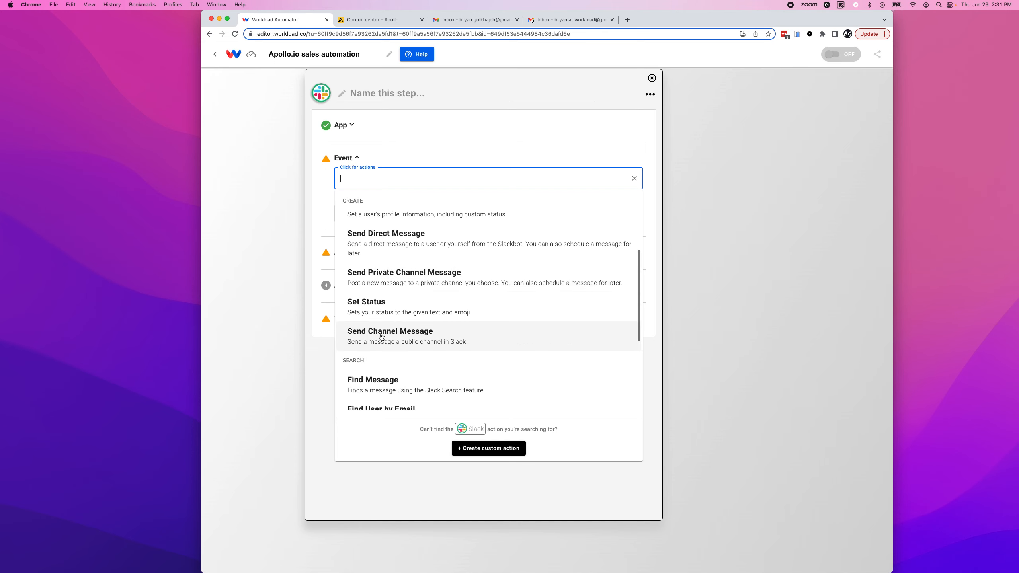
pyautogui.click(380, 334)
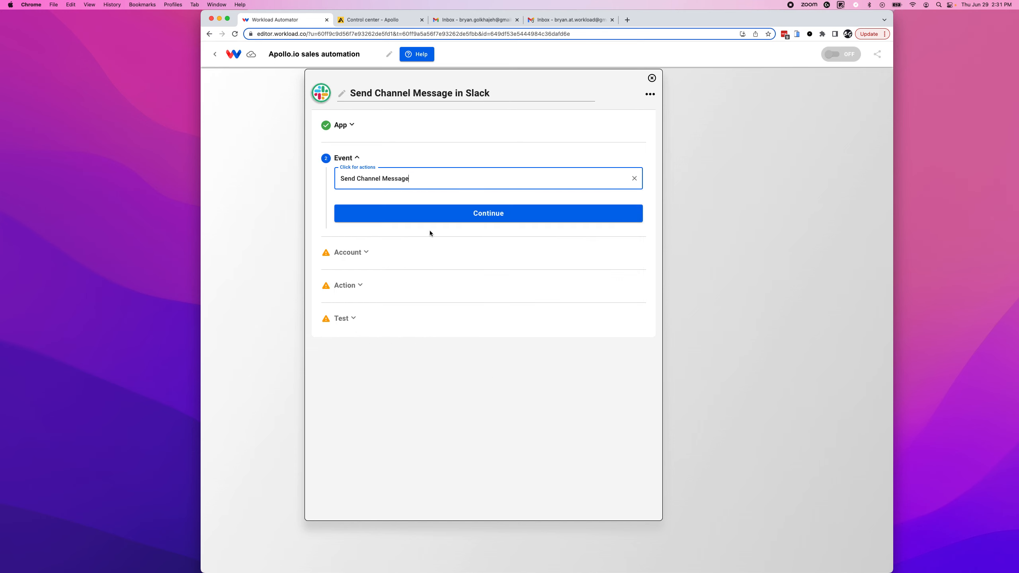
pyautogui.click(481, 217)
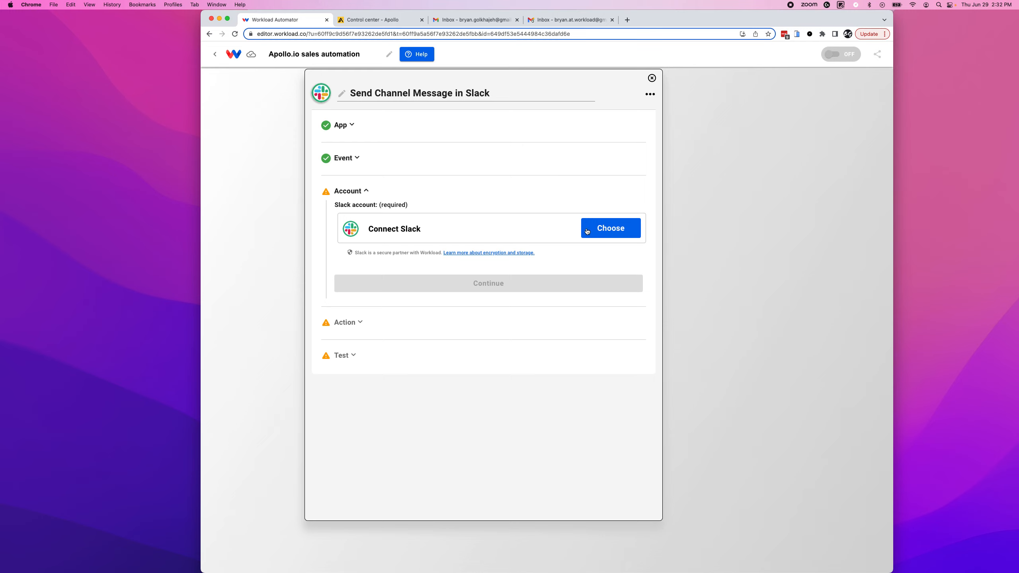
# Connect the Slack - Workload #2 account and confirm it for the Slack step.
pyautogui.click(609, 230)
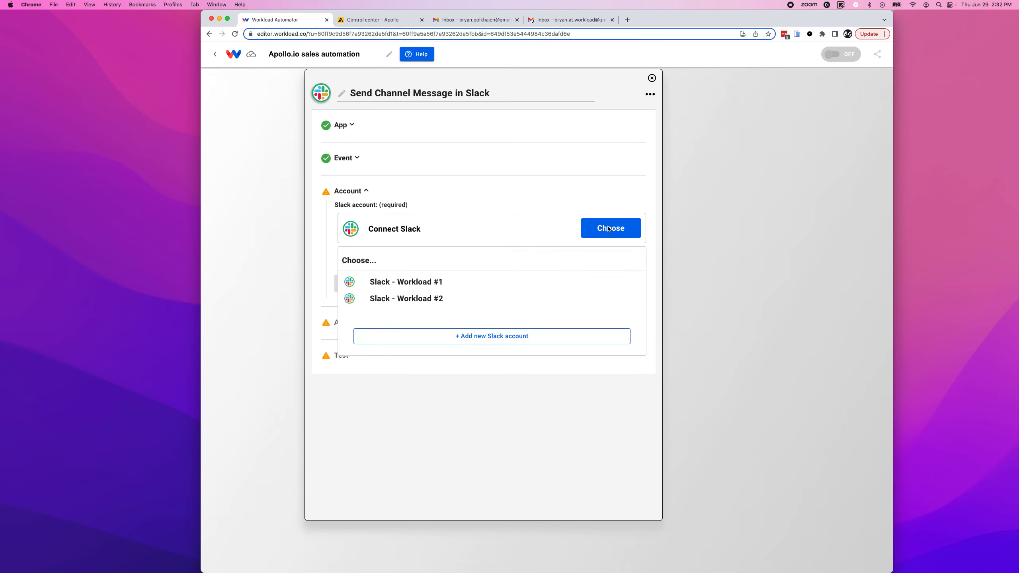
pyautogui.click(402, 299)
pyautogui.click(481, 289)
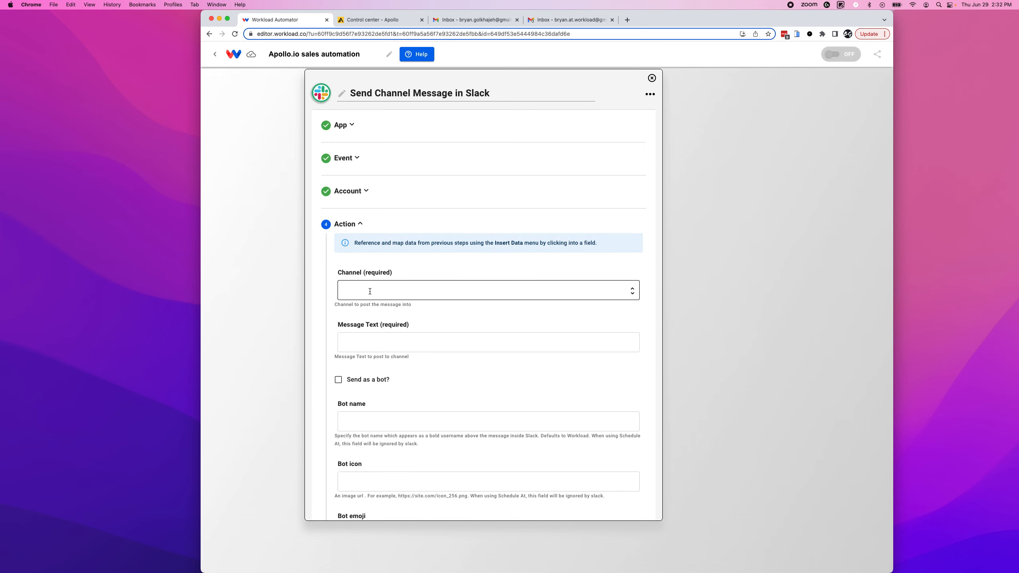
pyautogui.click(370, 291)
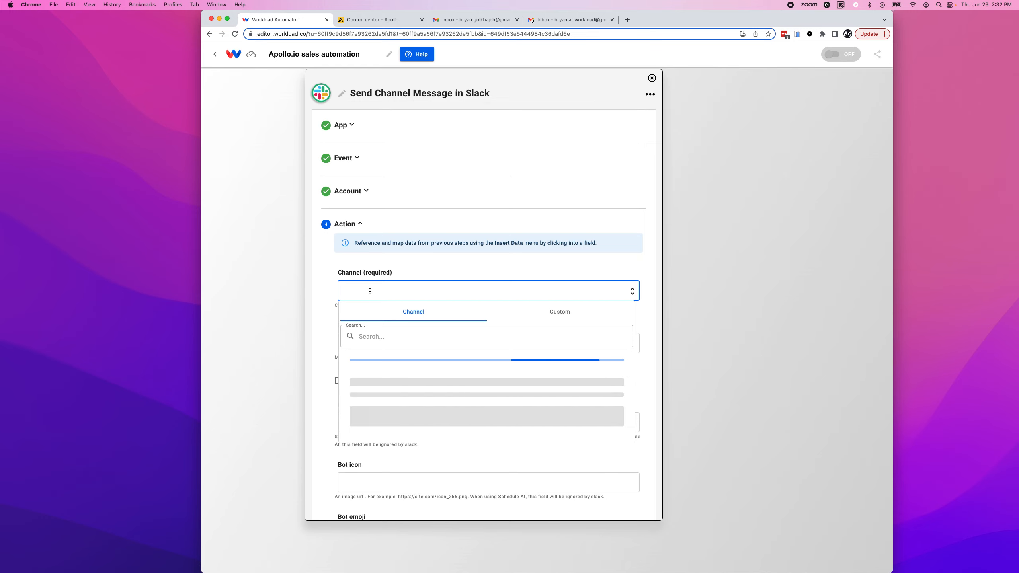
pyautogui.click(355, 197)
pyautogui.click(593, 231)
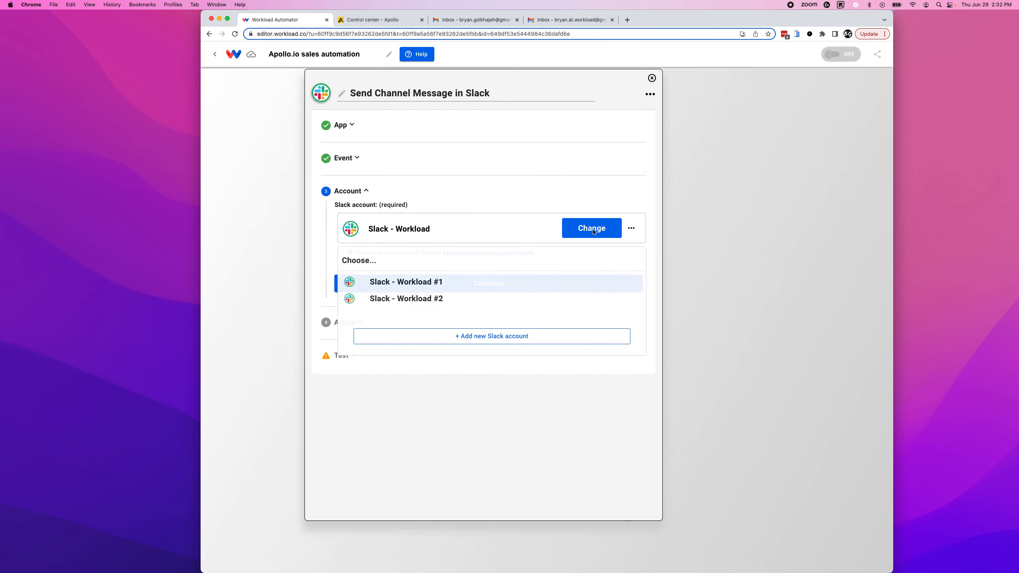
pyautogui.click(473, 284)
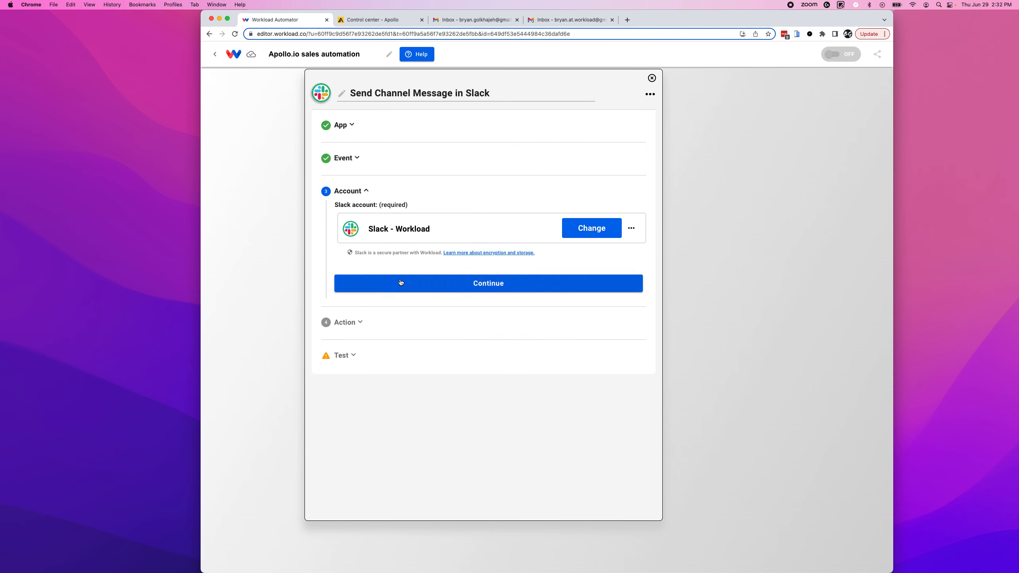
pyautogui.click(473, 288)
pyautogui.click(359, 292)
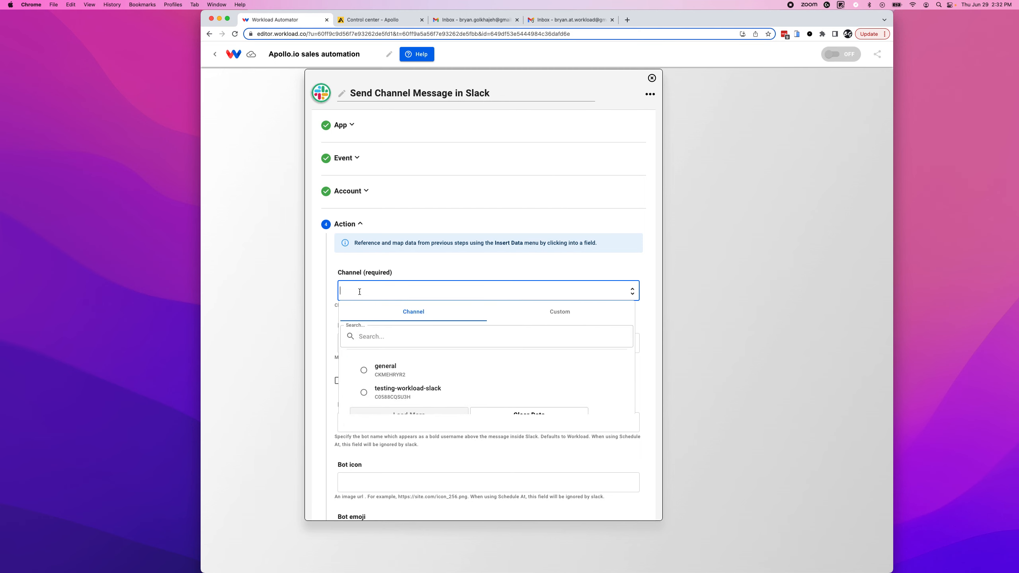
# Post to testing-workload-slack with a 'New Contact' line showing the contact's name.
pyautogui.click(394, 391)
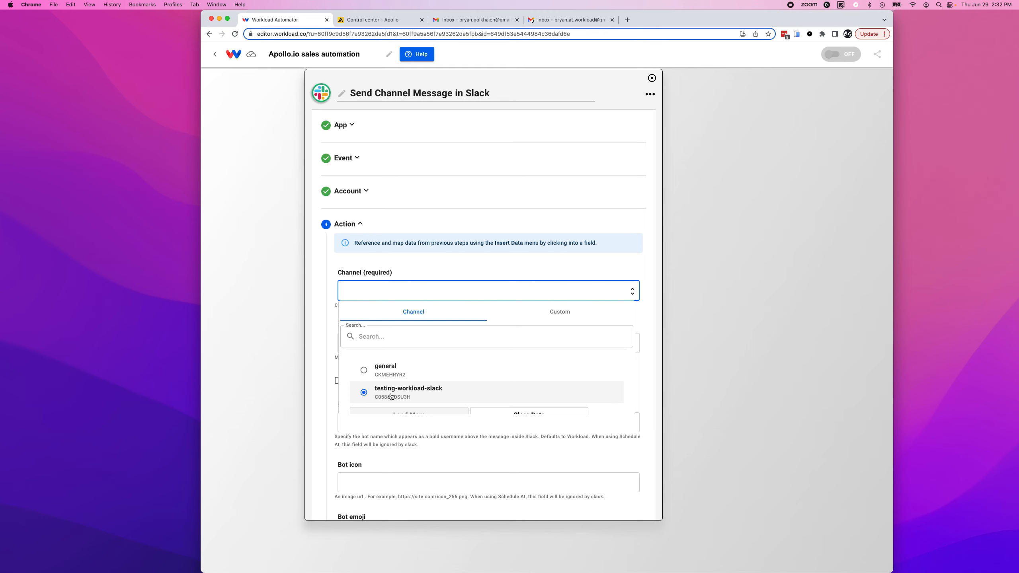
pyautogui.click(391, 396)
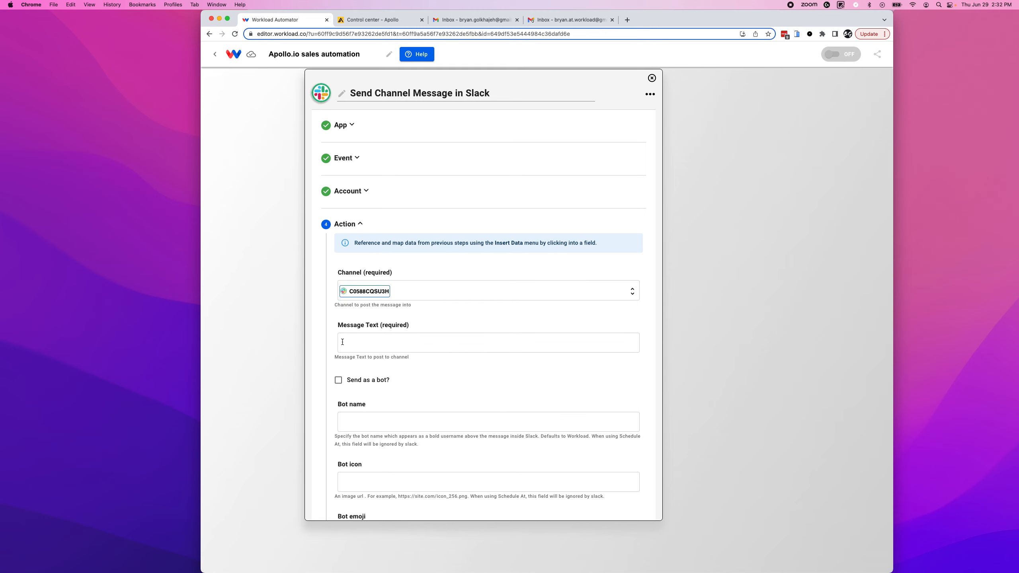
pyautogui.click(357, 341)
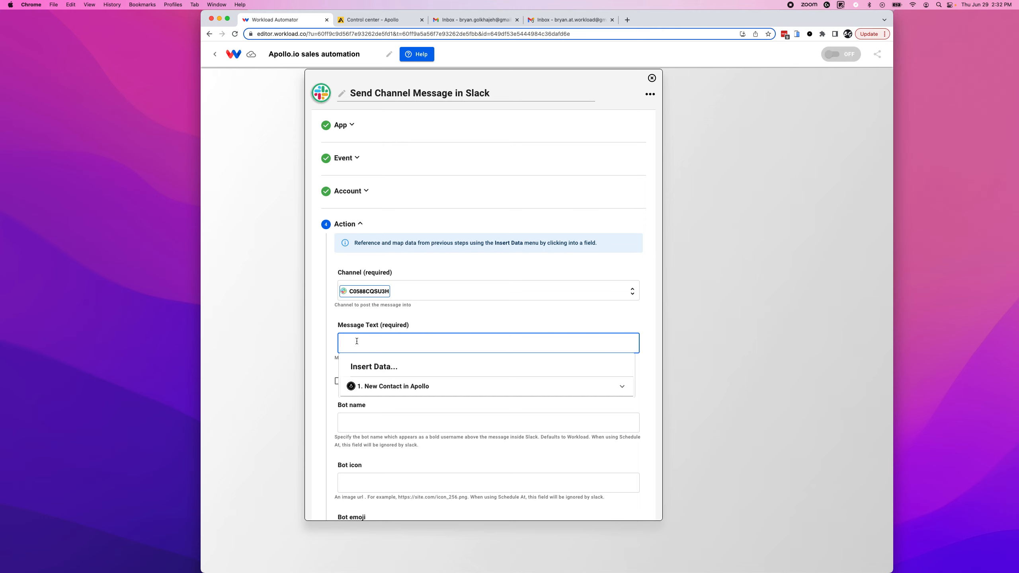
pyautogui.write('New Contact:')
pyautogui.click(415, 386)
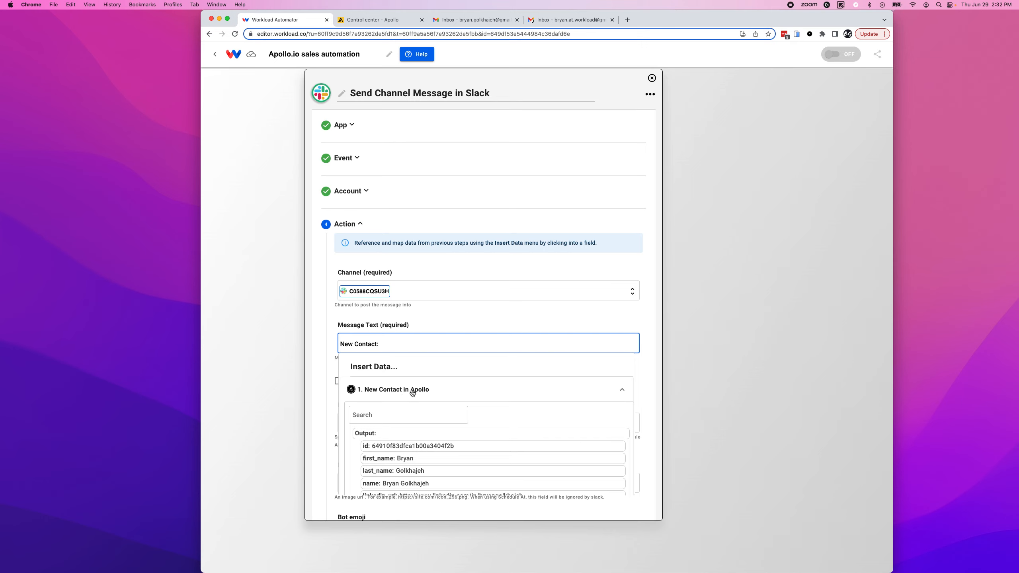
pyautogui.scroll(-3, 389, 461)
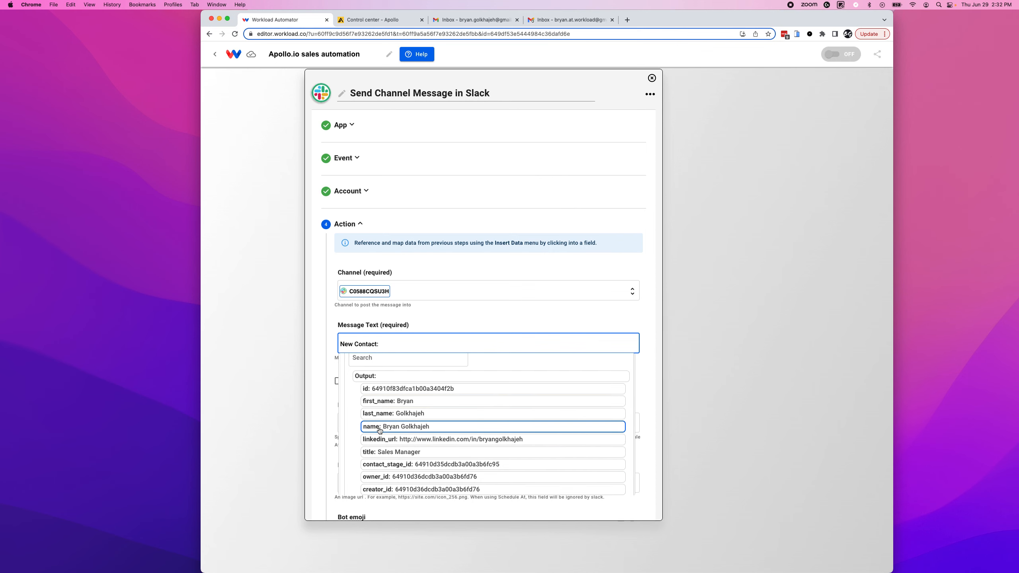
pyautogui.click(379, 427)
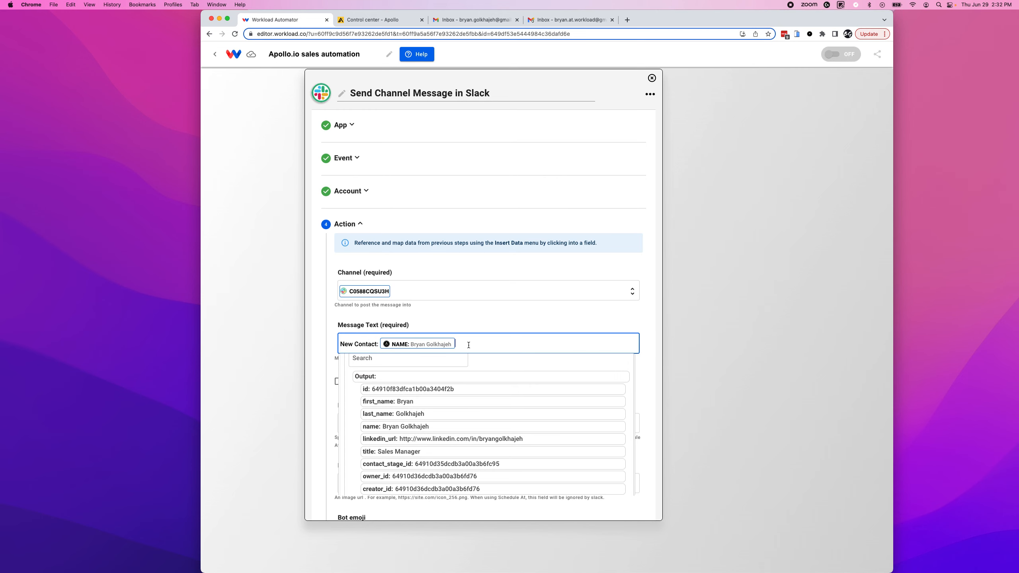
# Add a second 'LinkedIn' line containing the contact's linkedin_url field.
pyautogui.press('Return')
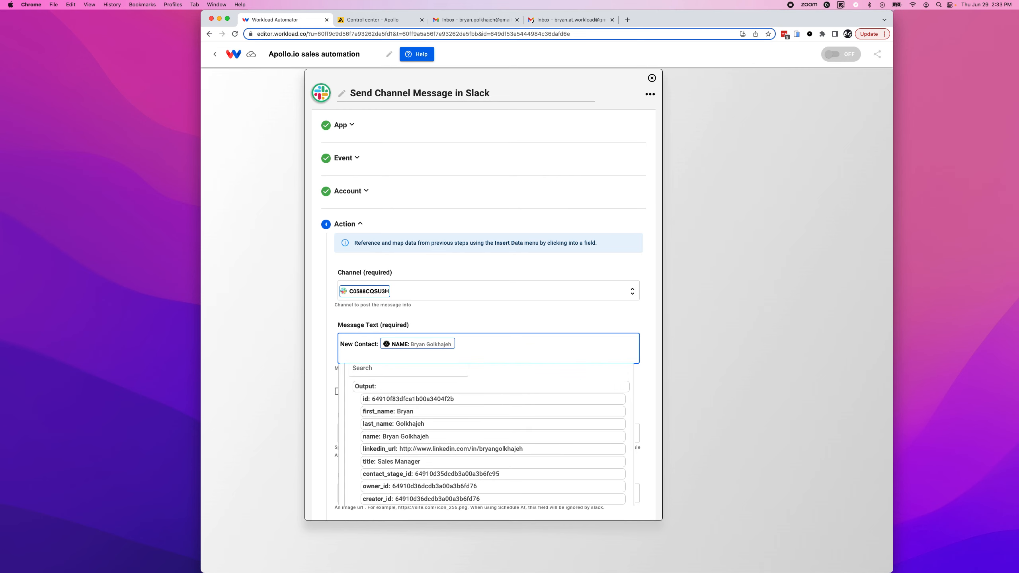
pyautogui.write('LinkedIn:')
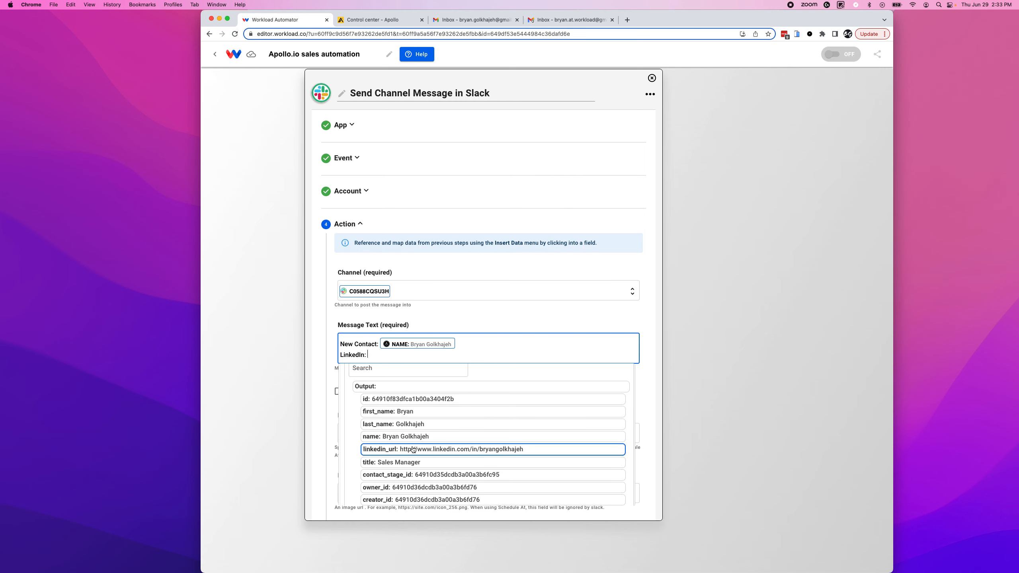
pyautogui.click(396, 449)
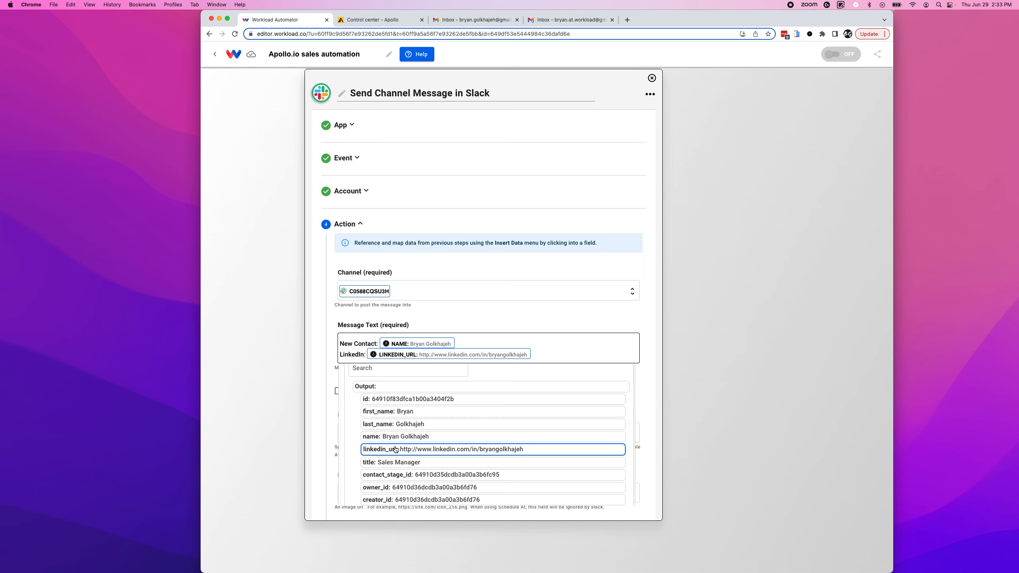
pyautogui.click(321, 389)
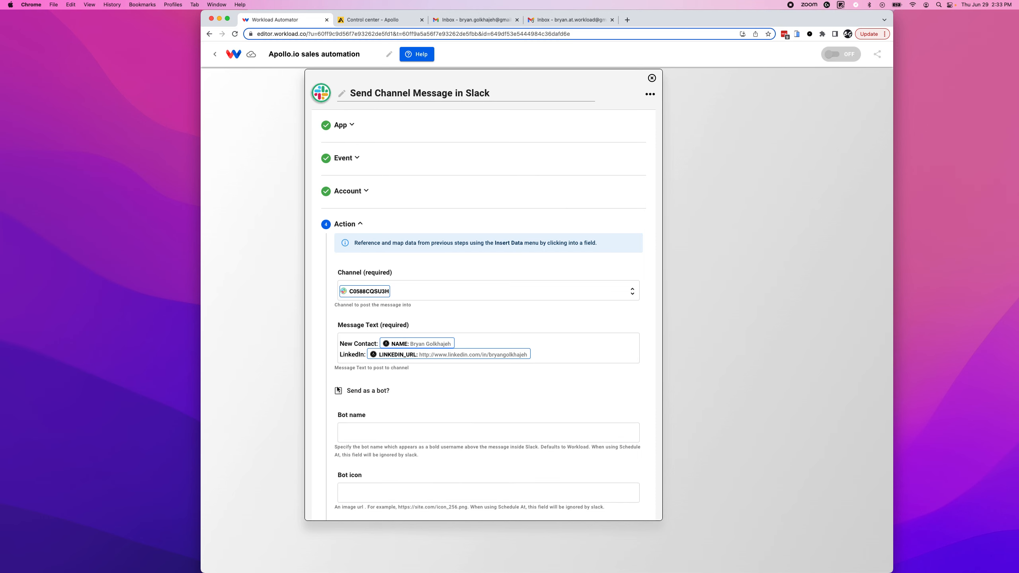
pyautogui.scroll(-5, 433, 403)
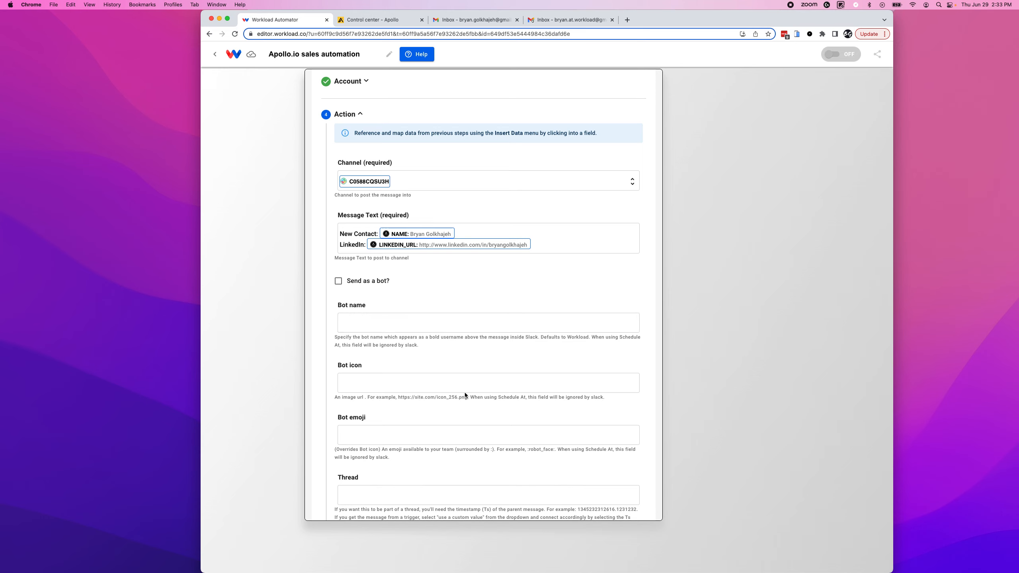
pyautogui.scroll(-3, 520, 394)
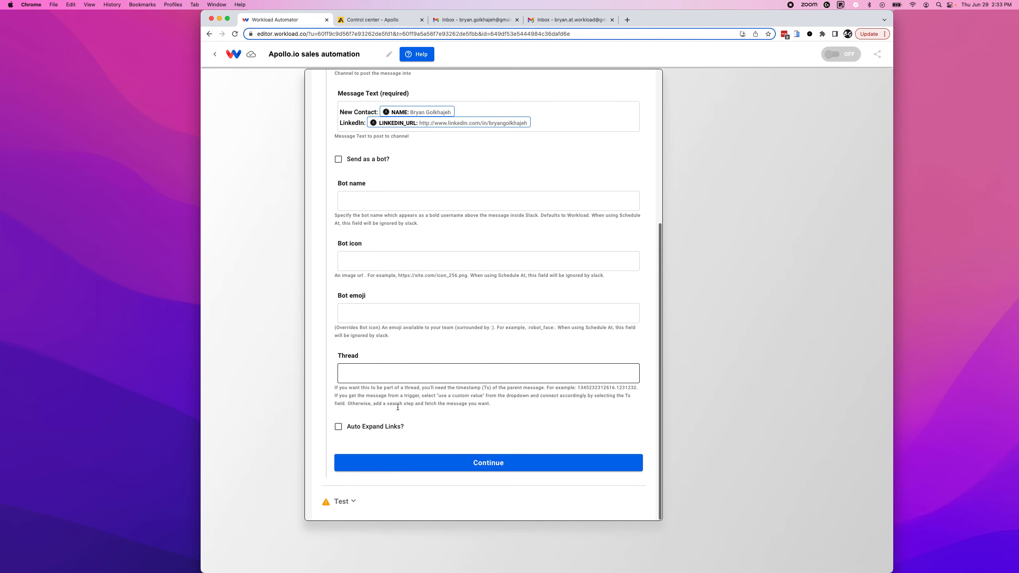
# Test the Slack step, review the Success output, and check the message in Slack.
pyautogui.click(487, 466)
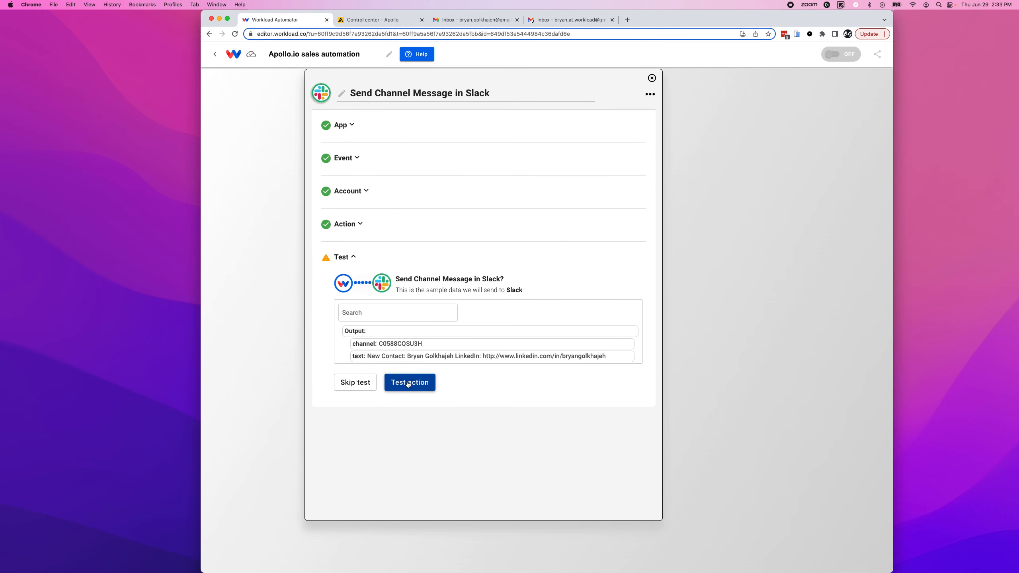
pyautogui.click(408, 382)
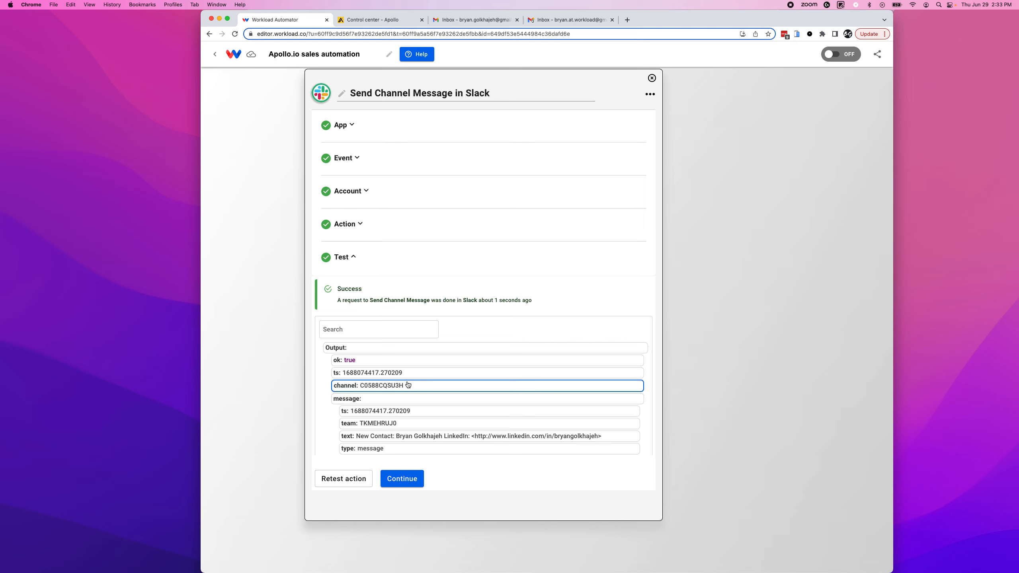
pyautogui.scroll(-3, 401, 373)
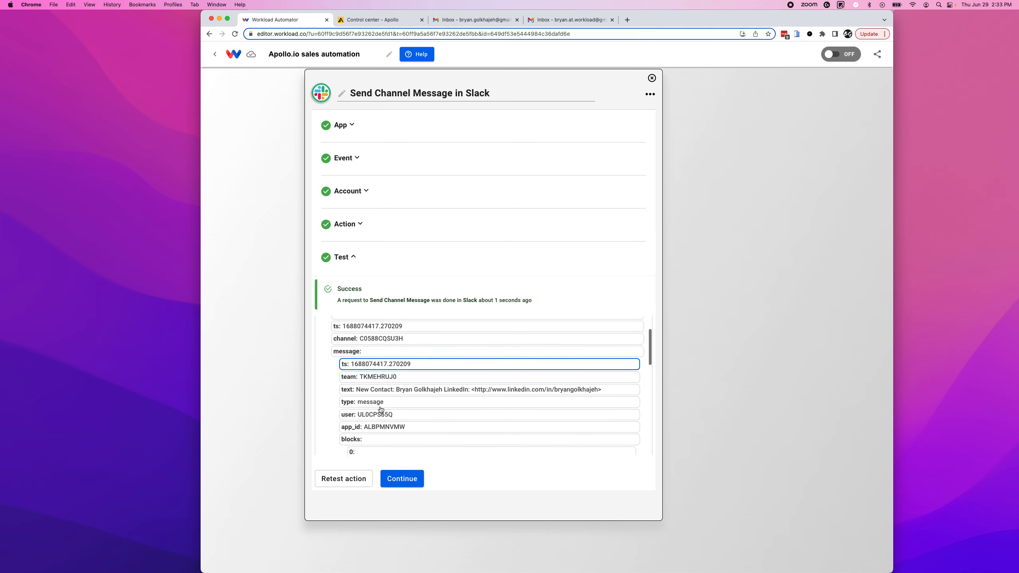
pyautogui.press('super+Tab')
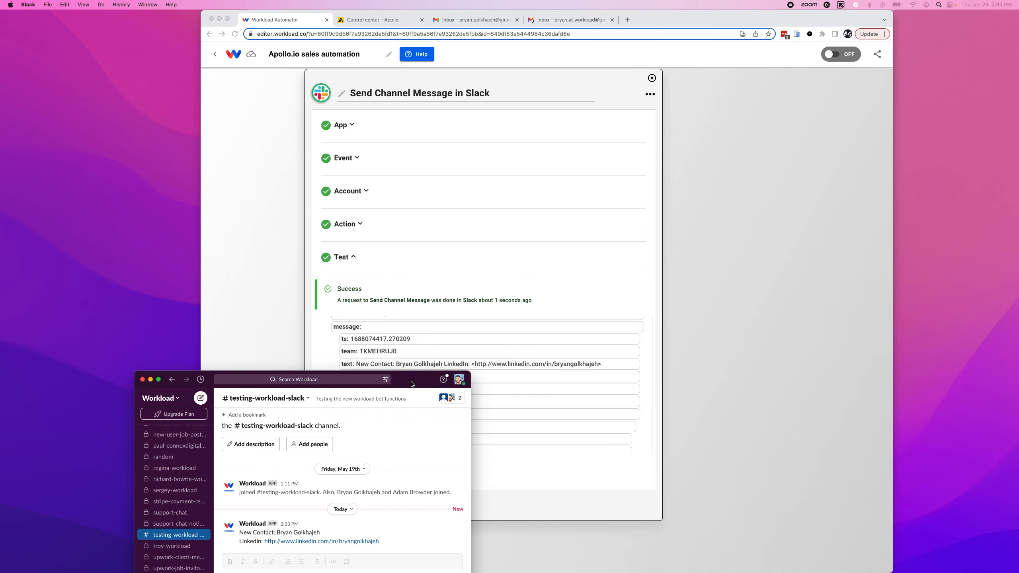
pyautogui.moveTo(314, 258); pyautogui.dragTo(290, 254)
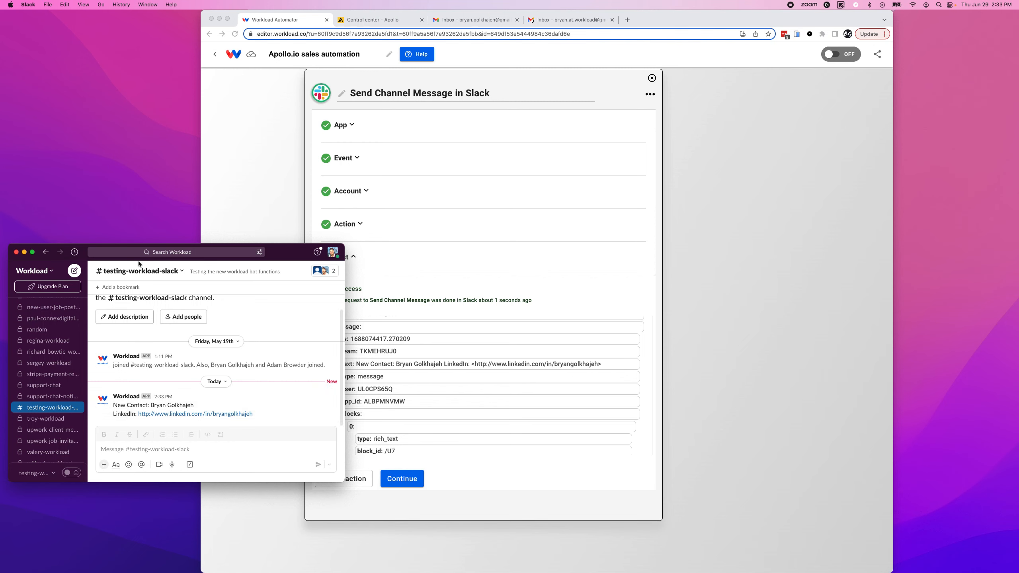
pyautogui.press('super+w')
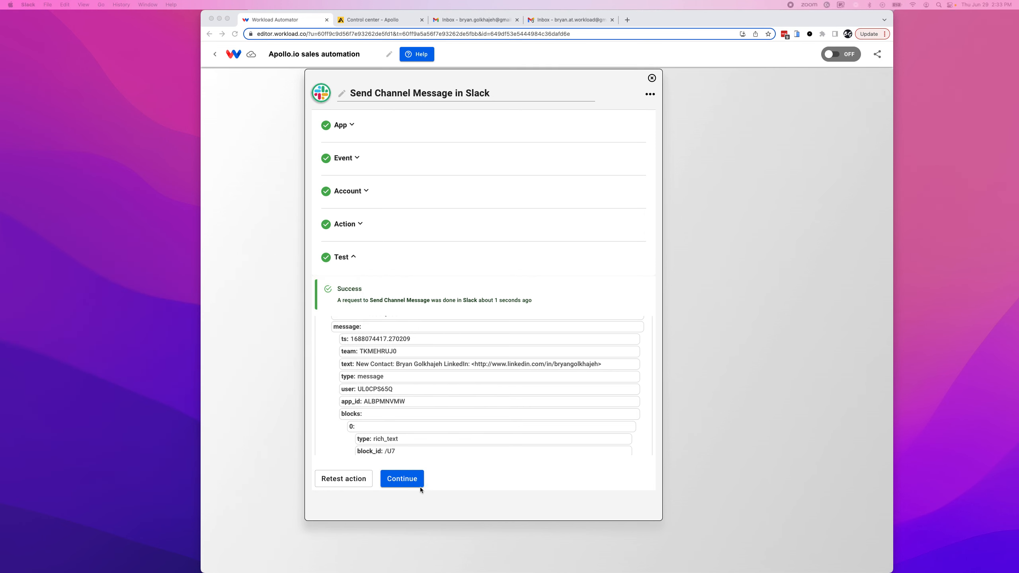
# Add a new action step using Pipedrive's Create Person event.
pyautogui.click(402, 479)
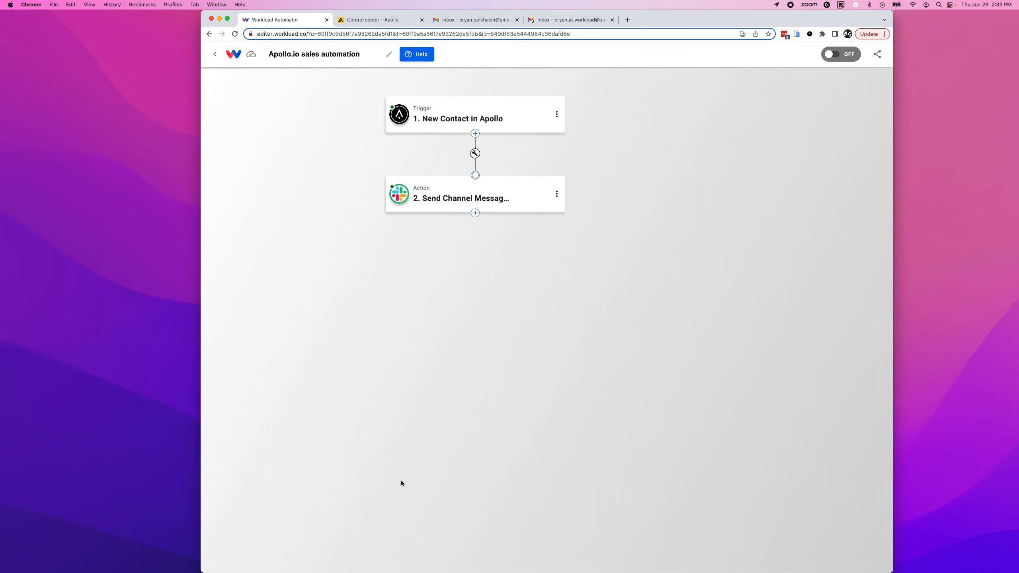
pyautogui.click(475, 212)
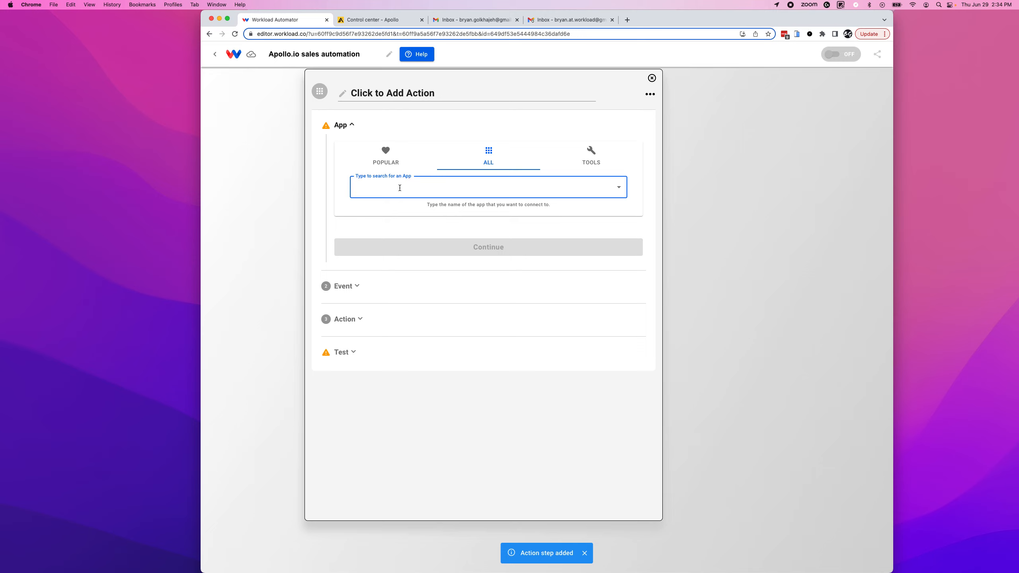
pyautogui.write('pipedrive')
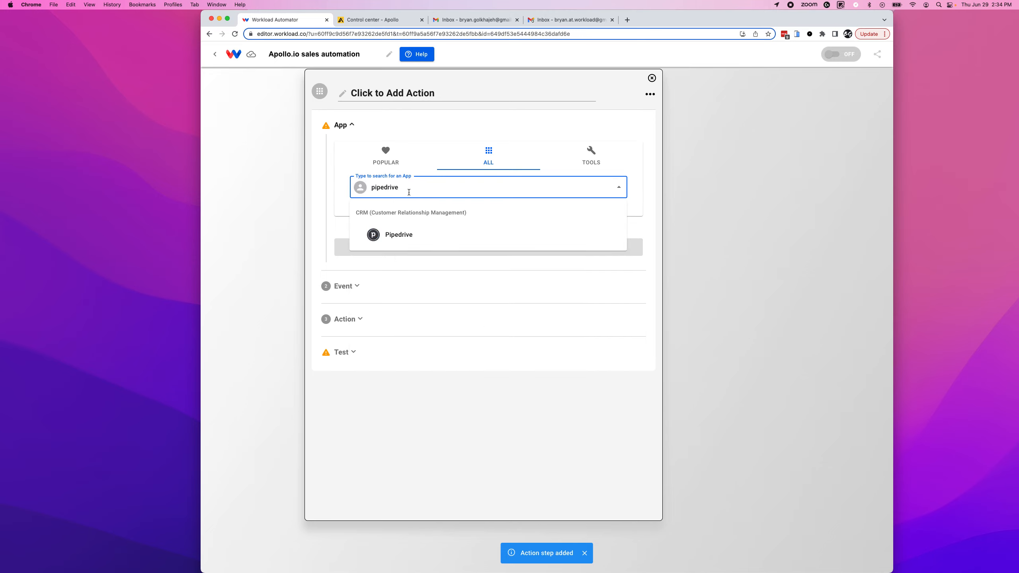
pyautogui.click(402, 232)
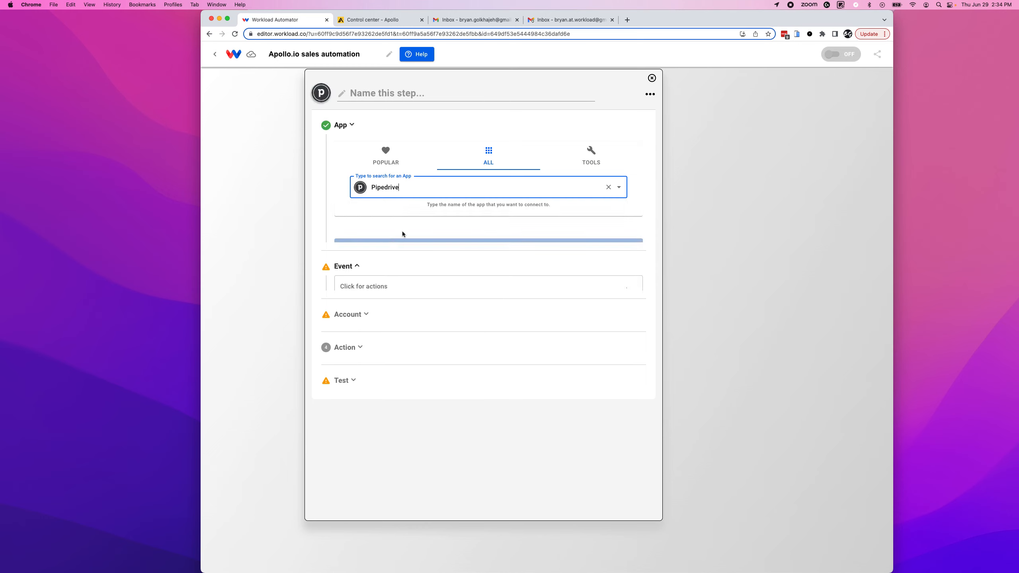
pyautogui.click(370, 182)
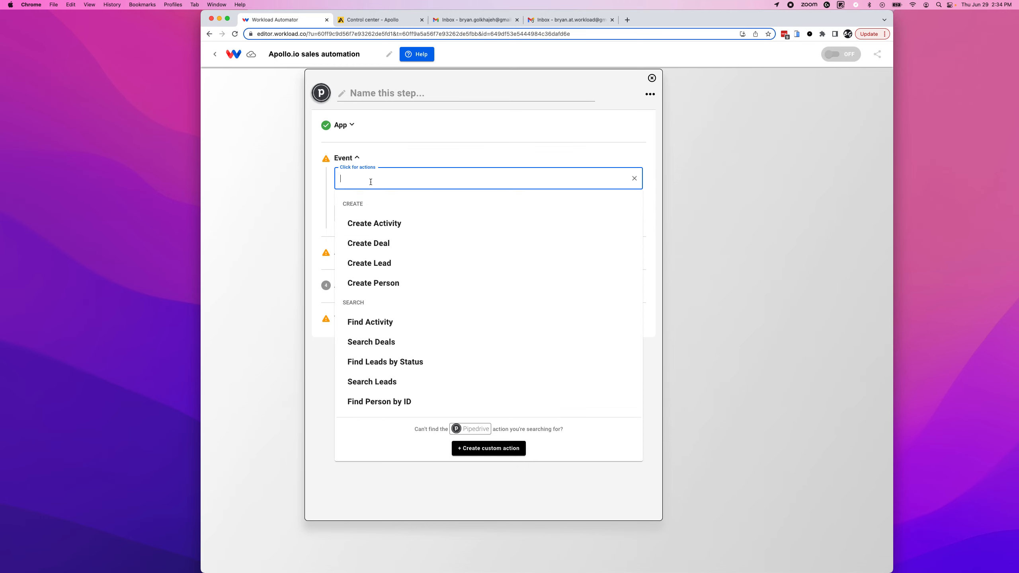
pyautogui.click(391, 288)
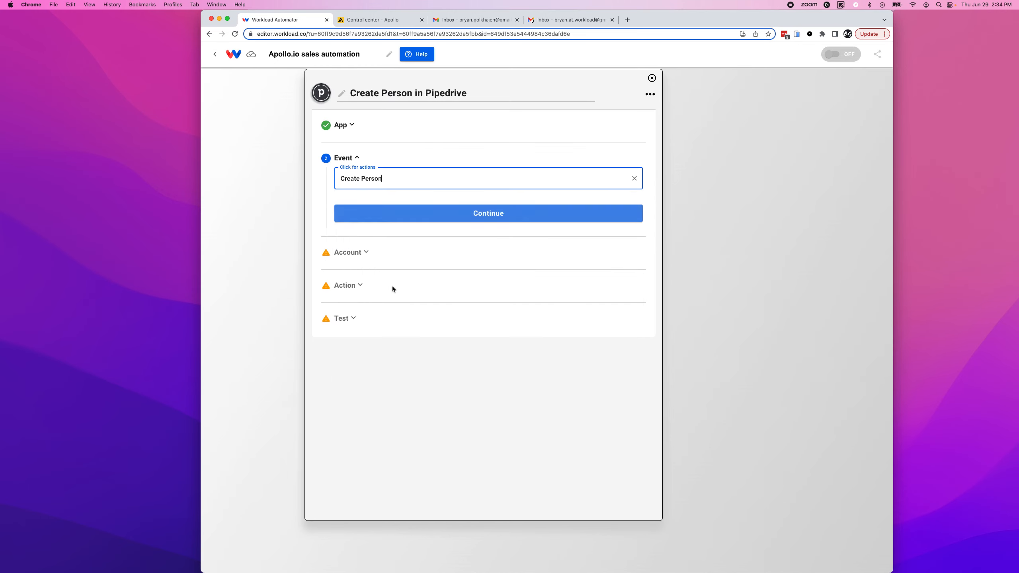
pyautogui.click(481, 217)
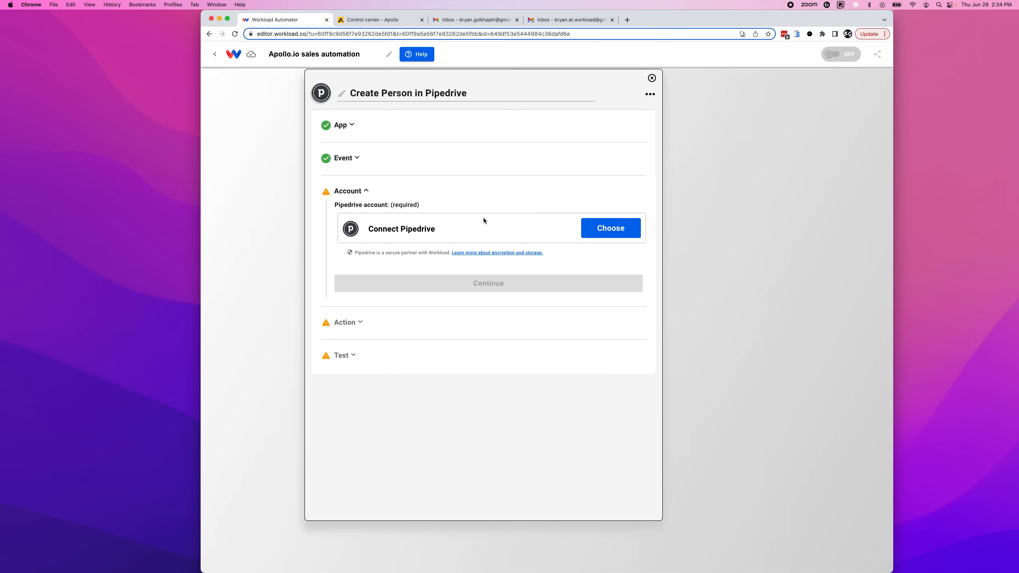
# Connect the Pipedrive - #6 account to the step.
pyautogui.click(598, 232)
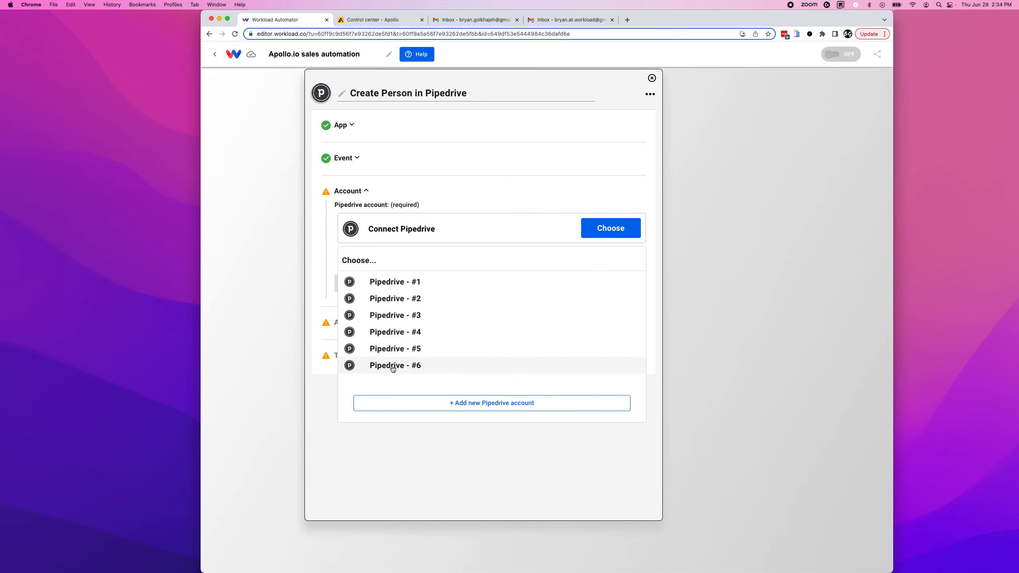
pyautogui.click(393, 366)
pyautogui.click(490, 285)
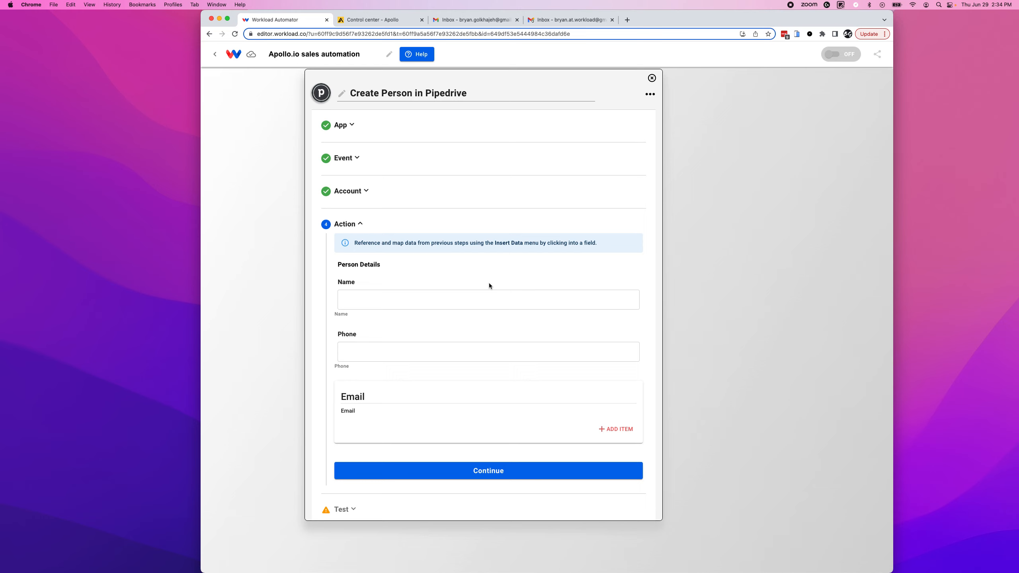
# Map the Apollo contact's full name into the person's Name field.
pyautogui.click(354, 297)
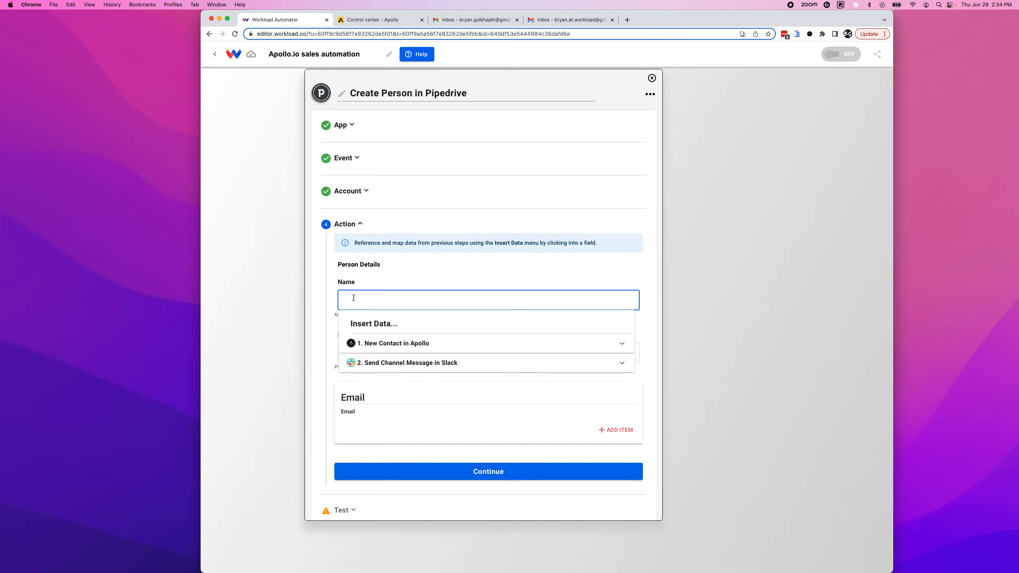
pyautogui.click(394, 346)
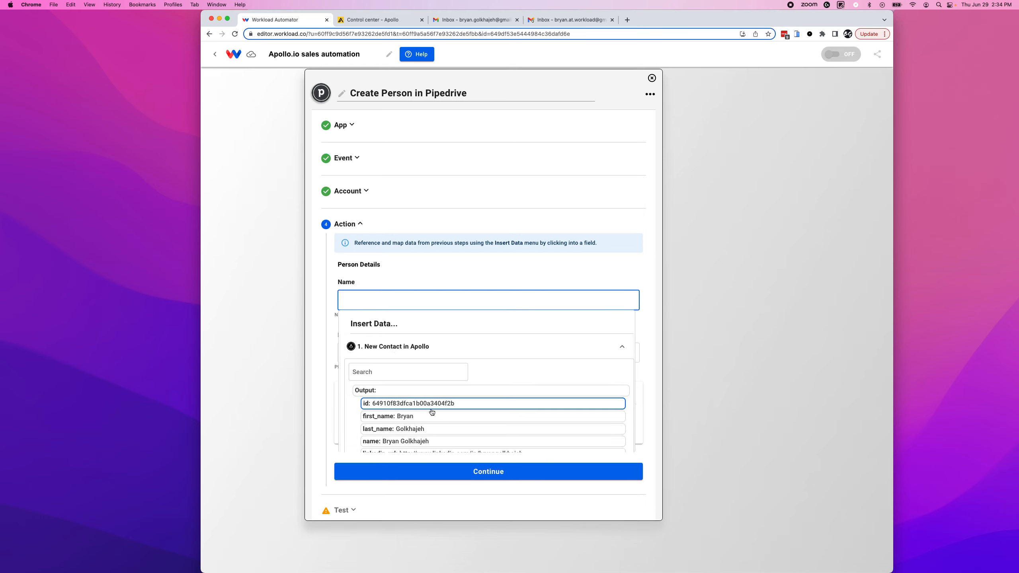
pyautogui.click(434, 441)
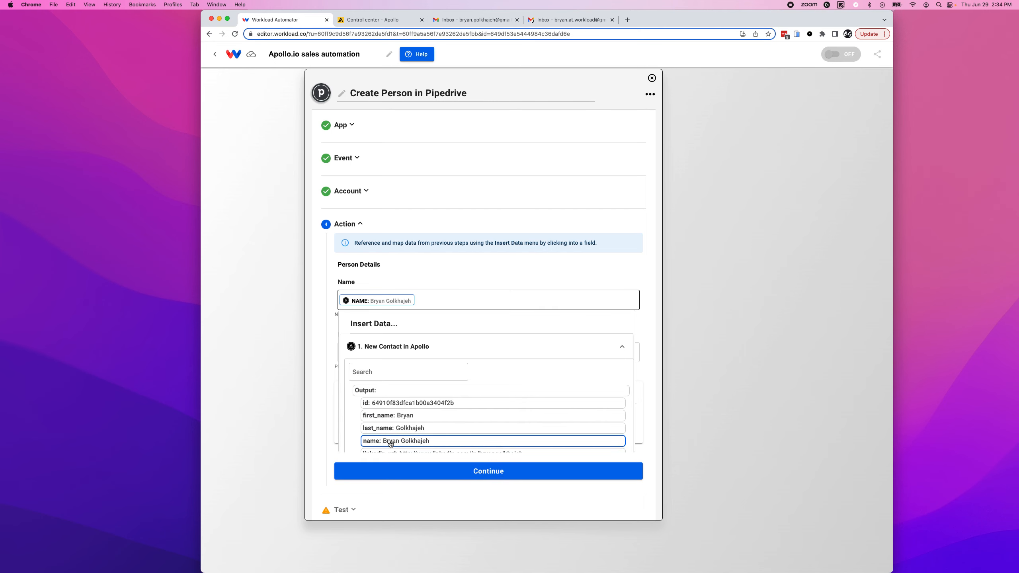
pyautogui.click(318, 332)
# Map the Apollo company phone number into the Phone field.
pyautogui.click(360, 350)
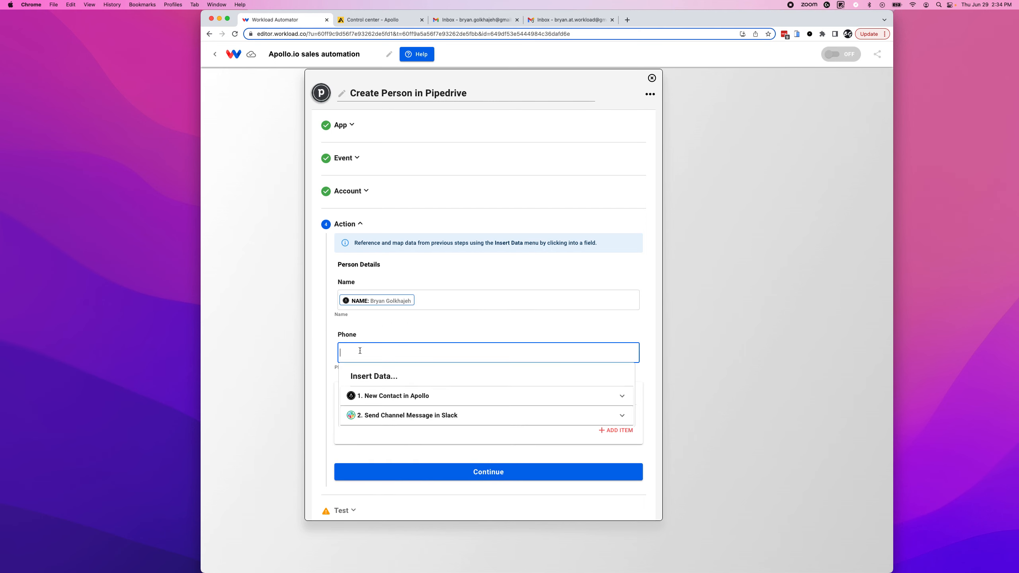
pyautogui.click(387, 394)
pyautogui.scroll(-5, 415, 458)
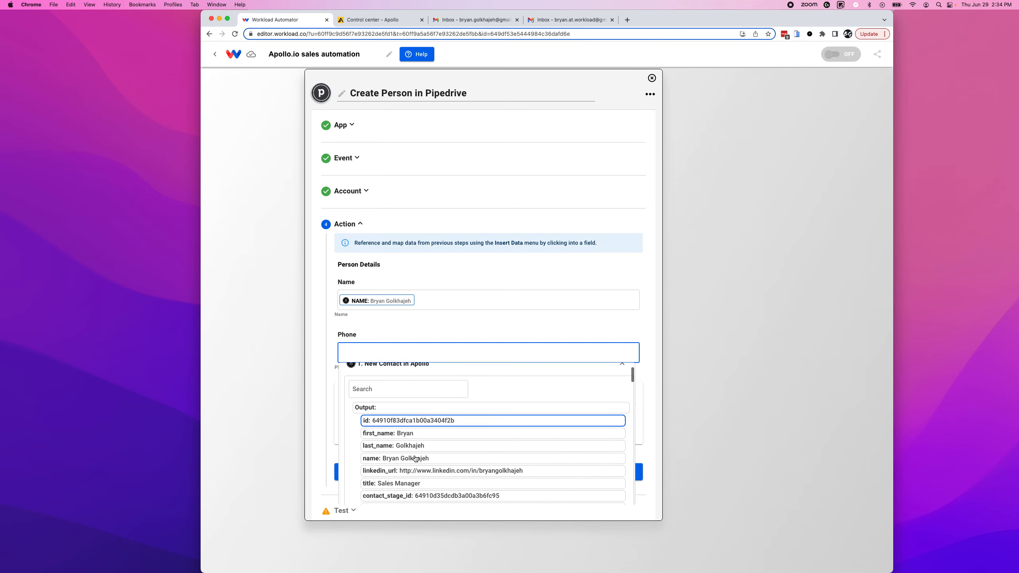
pyautogui.scroll(-5, 415, 458)
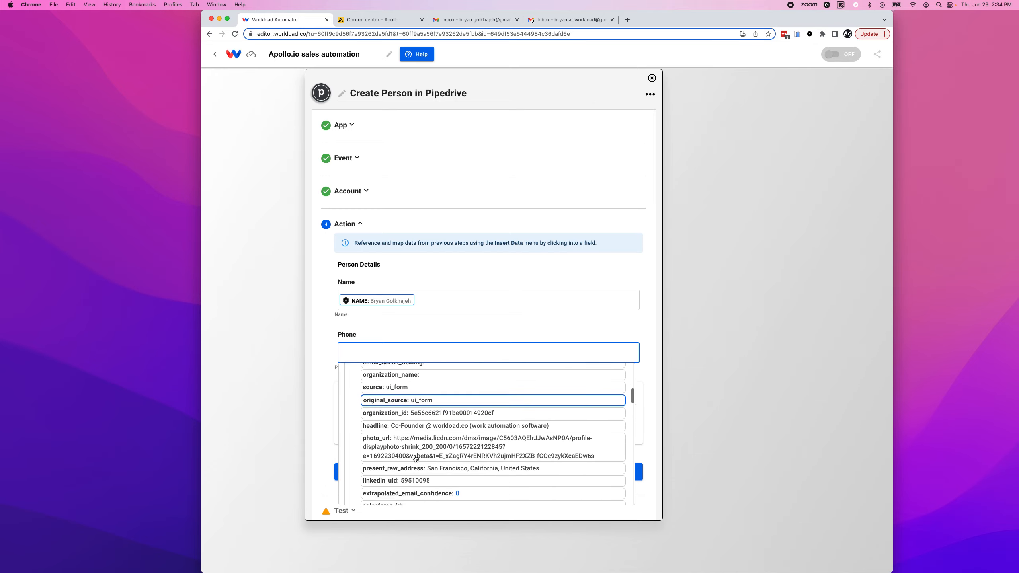
pyautogui.scroll(-5, 415, 458)
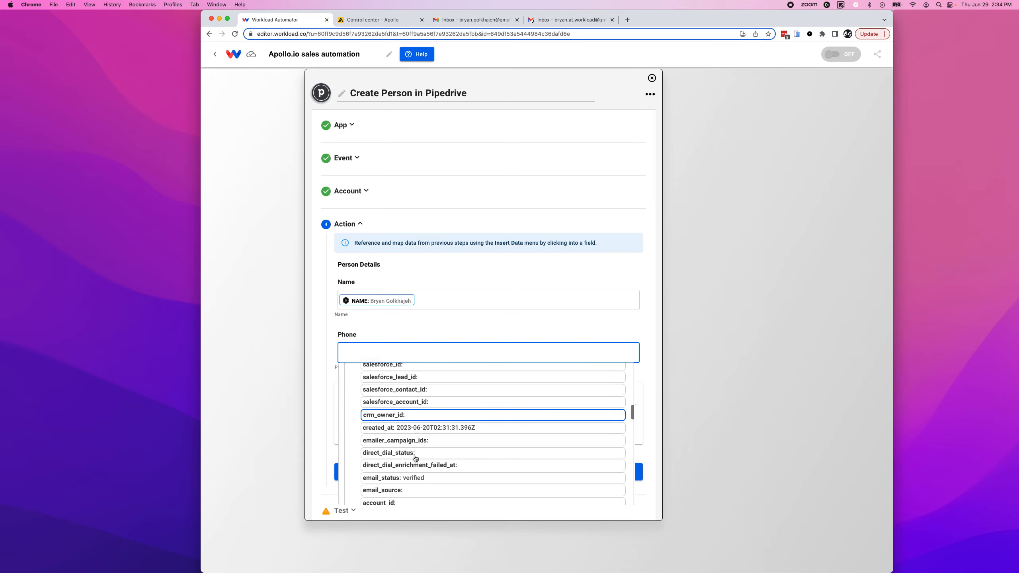
pyautogui.scroll(-5, 415, 458)
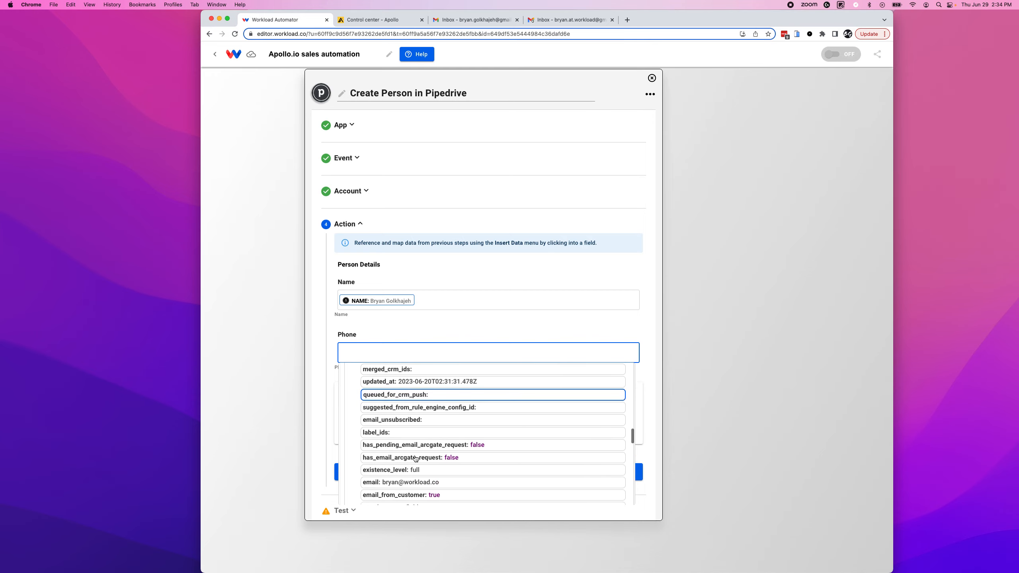
pyautogui.scroll(-5, 415, 458)
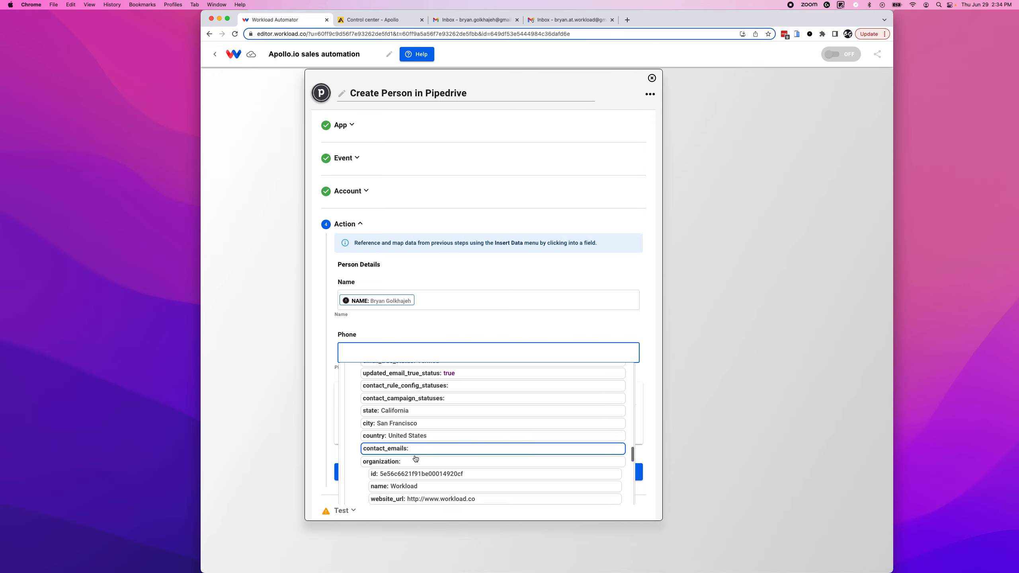
pyautogui.scroll(-2, 416, 459)
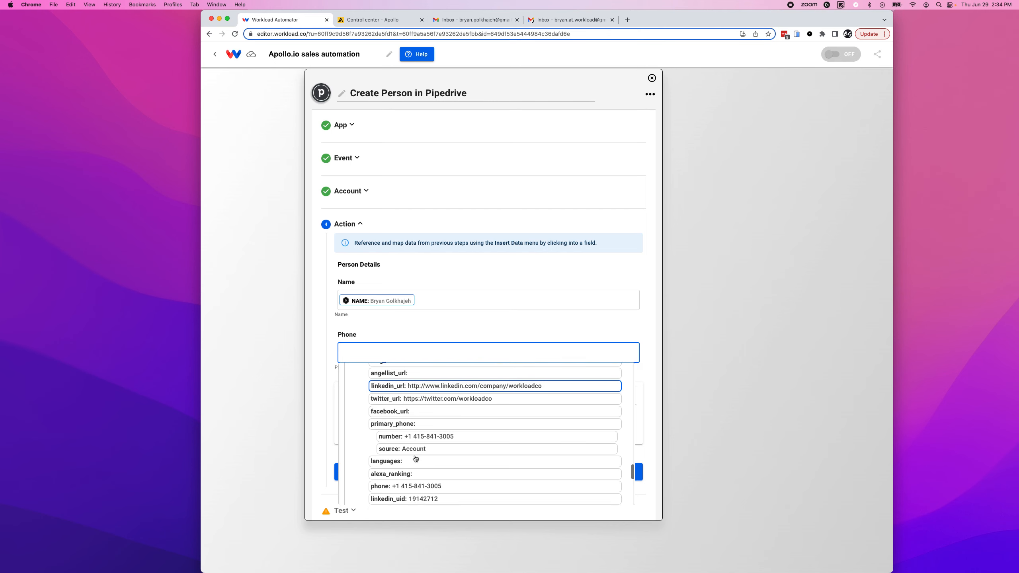
pyautogui.scroll(-2, 403, 451)
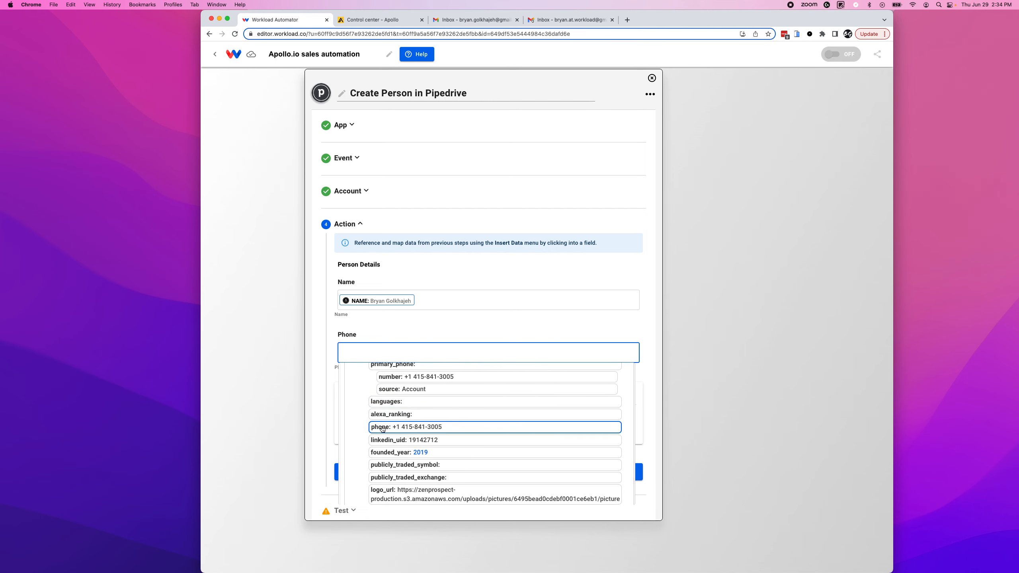
pyautogui.click(383, 428)
pyautogui.click(322, 403)
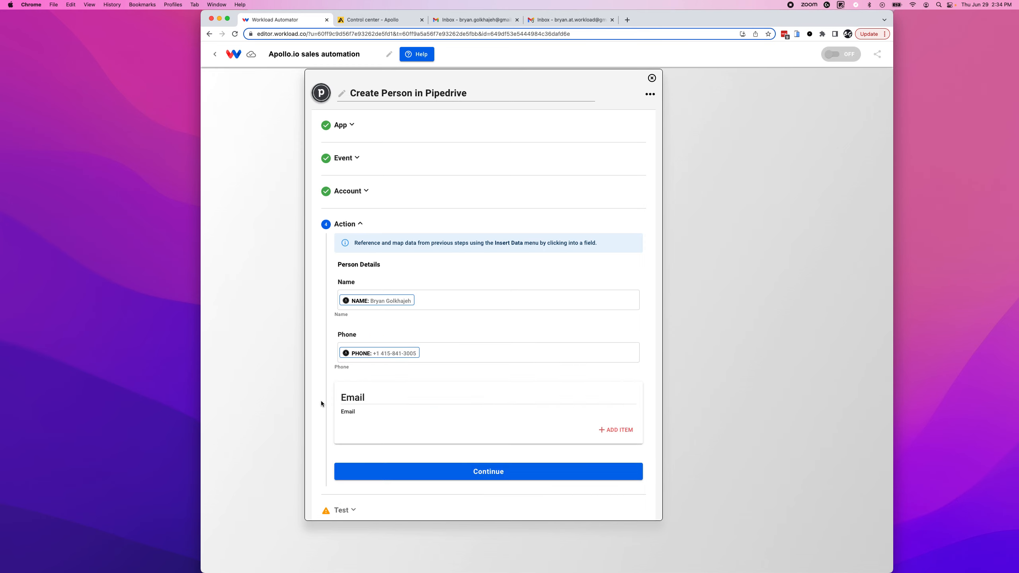
# Add an email entry mapped to the Apollo contact's email field.
pyautogui.click(606, 430)
pyautogui.scroll(-3, 417, 484)
pyautogui.click(379, 362)
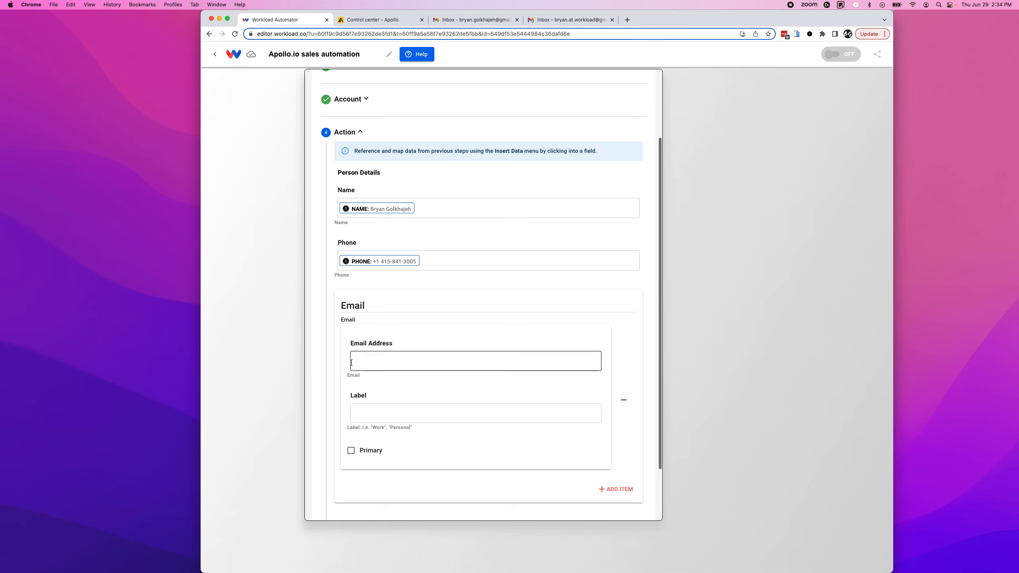
pyautogui.click(413, 404)
pyautogui.click(384, 434)
pyautogui.write('email')
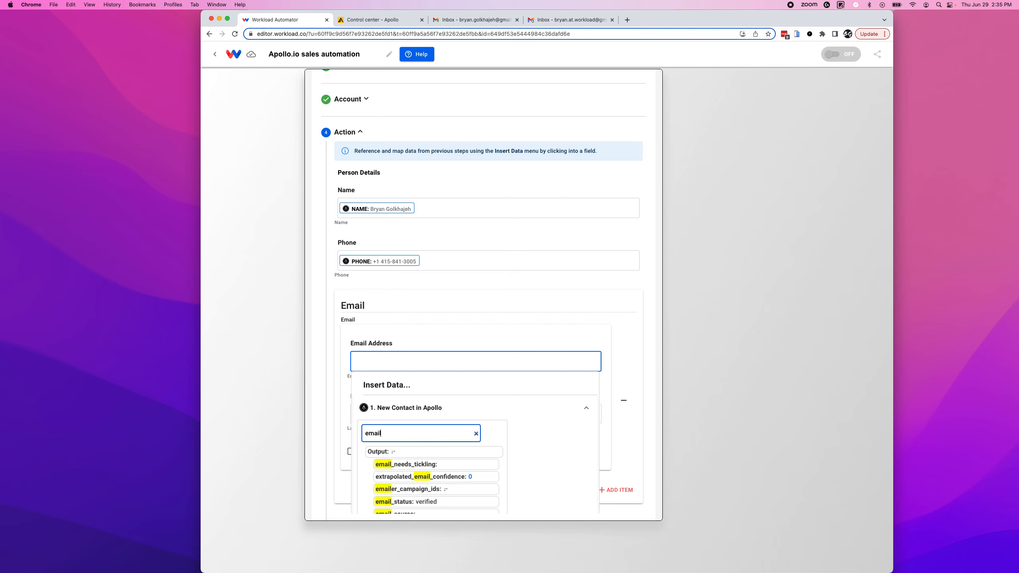
pyautogui.scroll(-2, 395, 479)
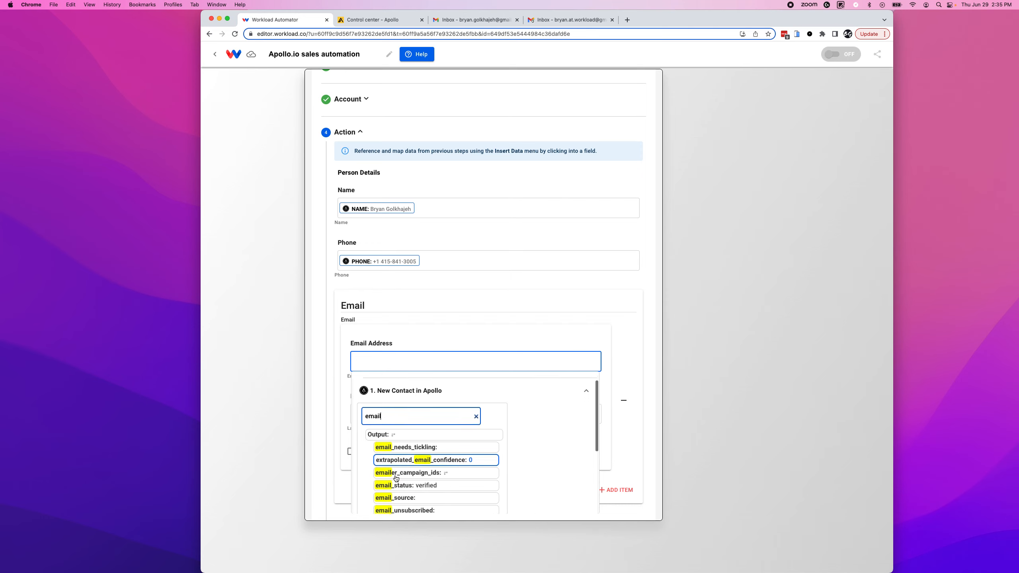
pyautogui.scroll(-4, 395, 479)
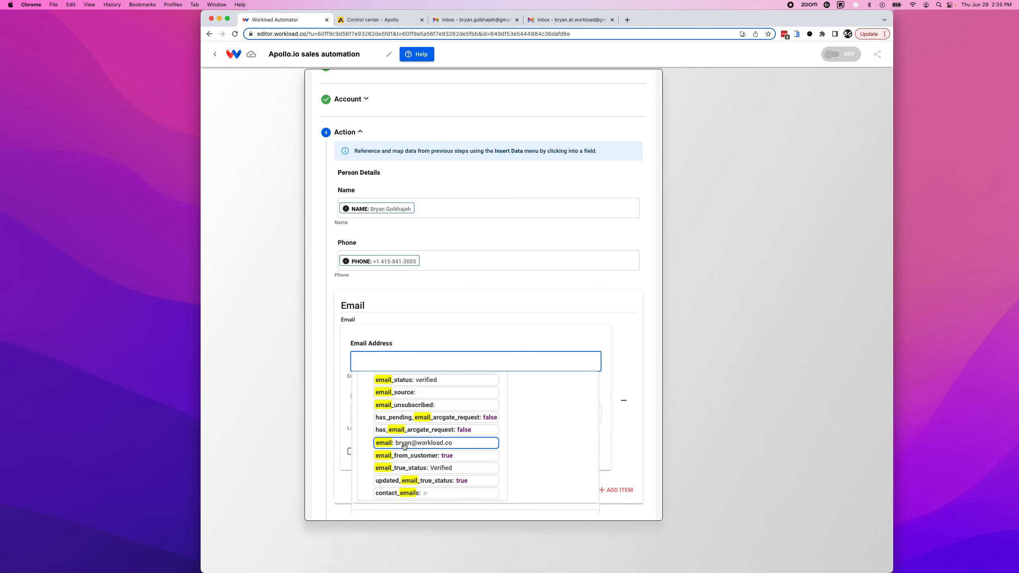
pyautogui.click(385, 447)
pyautogui.click(364, 412)
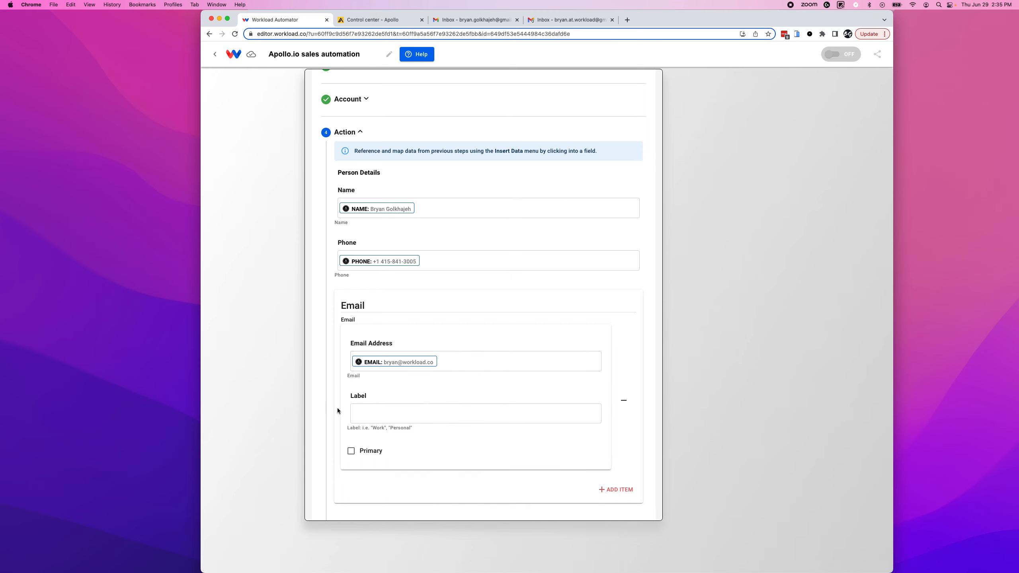
# Label the email 'Work', mark it primary, and confirm the person details.
pyautogui.click(363, 412)
pyautogui.write('Work')
pyautogui.click(346, 394)
pyautogui.click(351, 451)
pyautogui.scroll(-2, 439, 450)
pyautogui.click(449, 464)
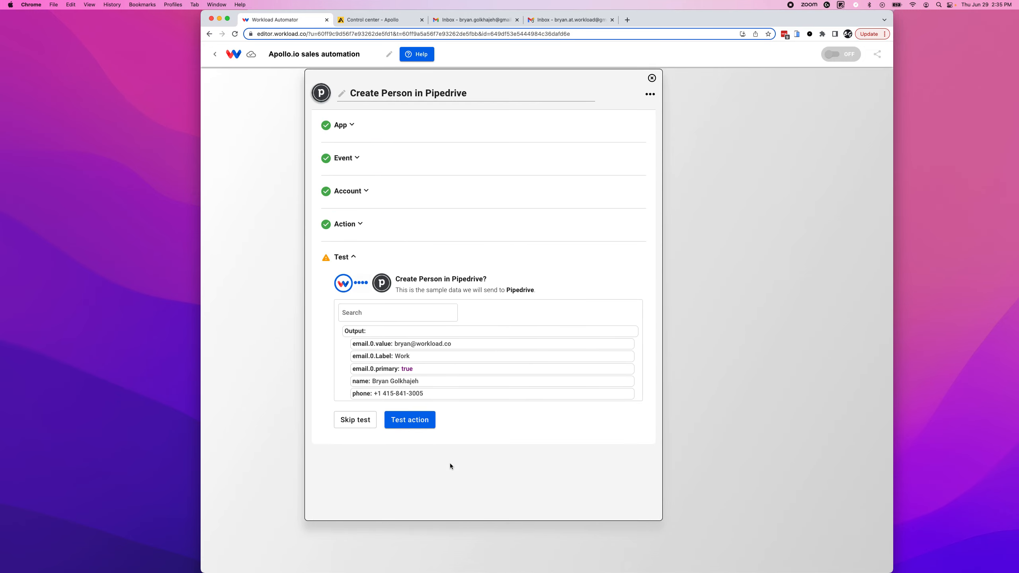
# Run the Pipedrive test, creating person id 7, and return to the three-step workflow.
pyautogui.click(417, 422)
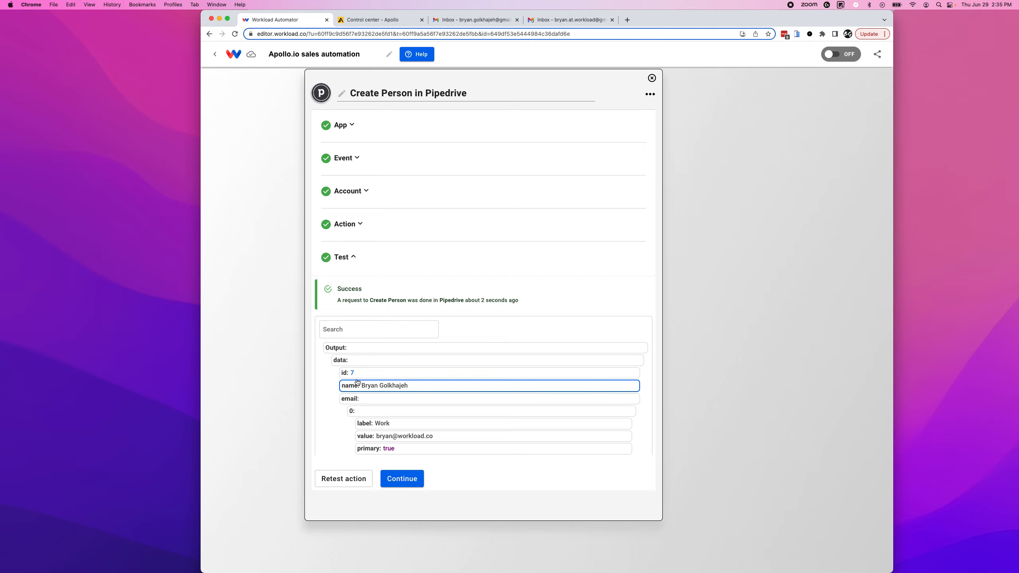
pyautogui.scroll(-3, 389, 417)
pyautogui.scroll(-20, 394, 423)
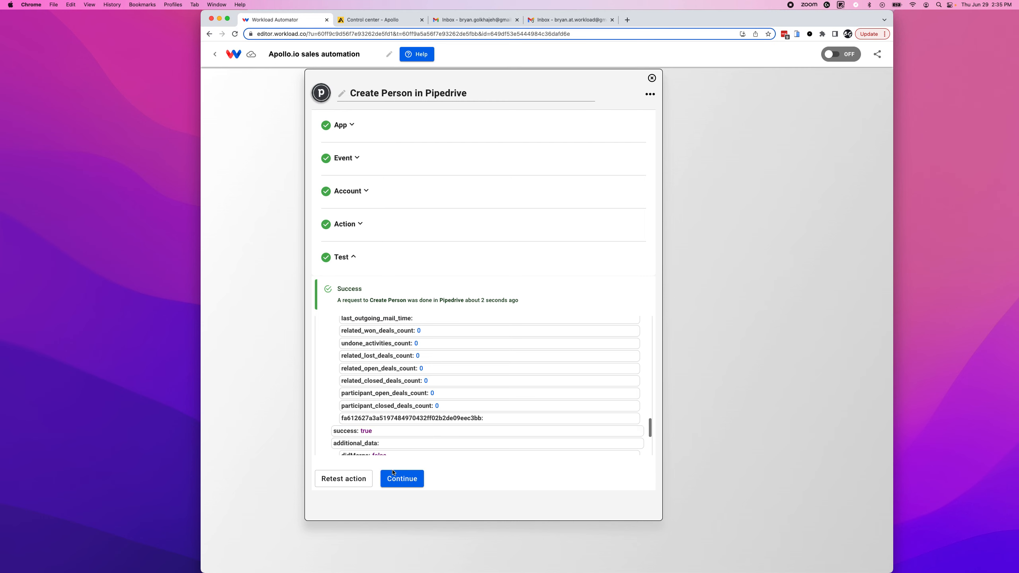
pyautogui.click(405, 479)
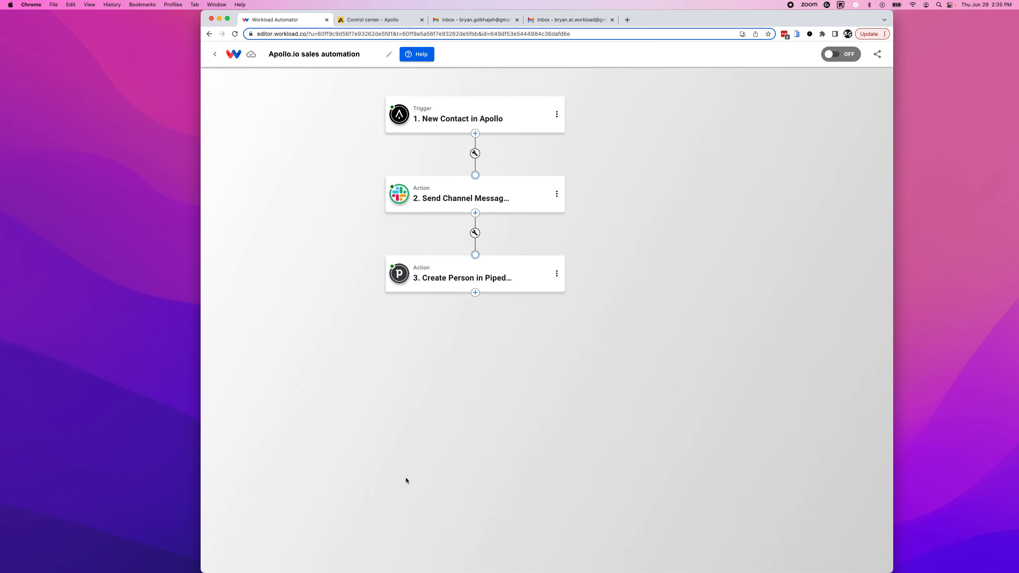
# Add a Google Gmail step with the Send Email event and the connected Gmail account.
pyautogui.click(476, 292)
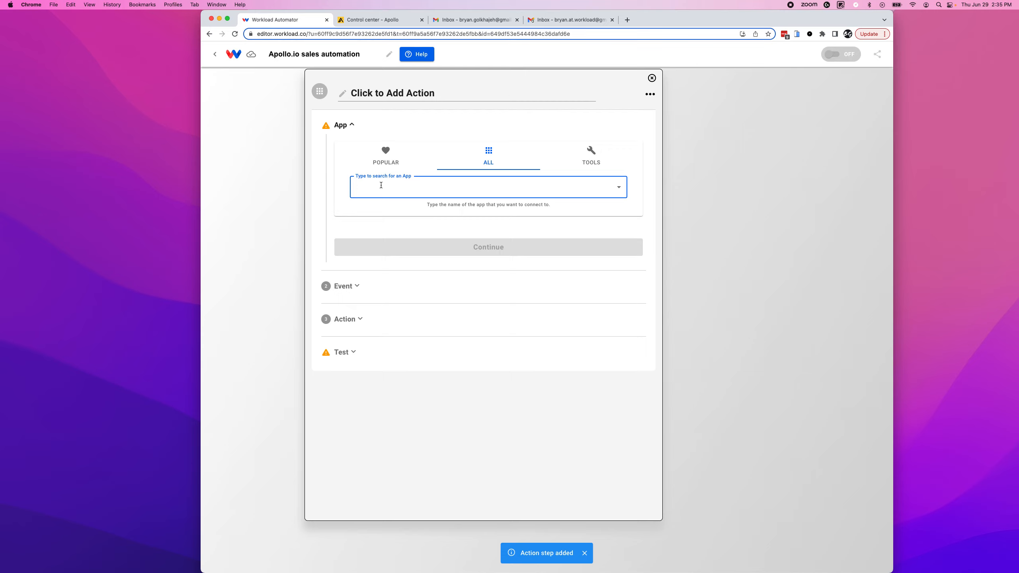
pyautogui.write('gmail')
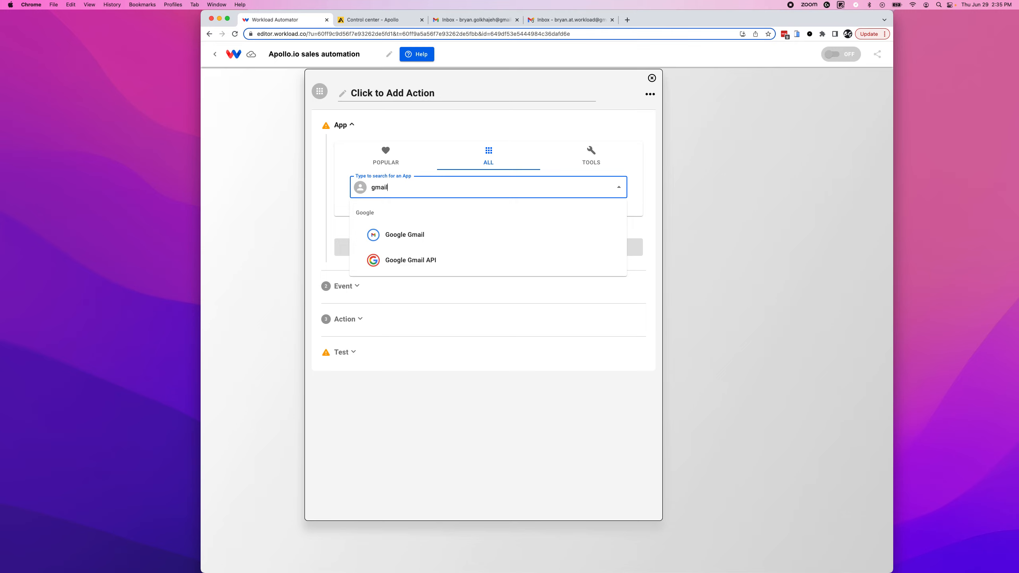
pyautogui.click(404, 229)
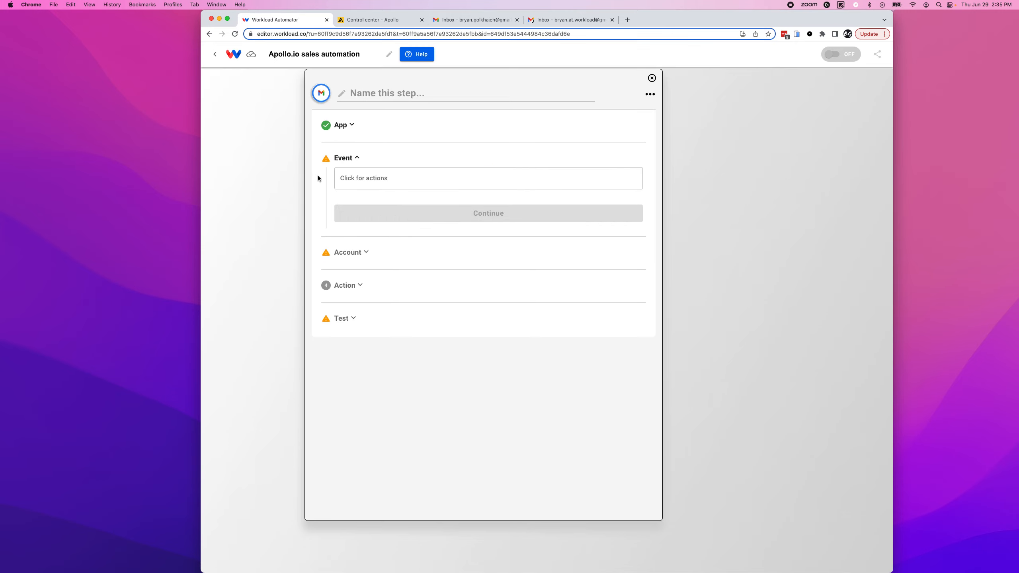
pyautogui.click(349, 181)
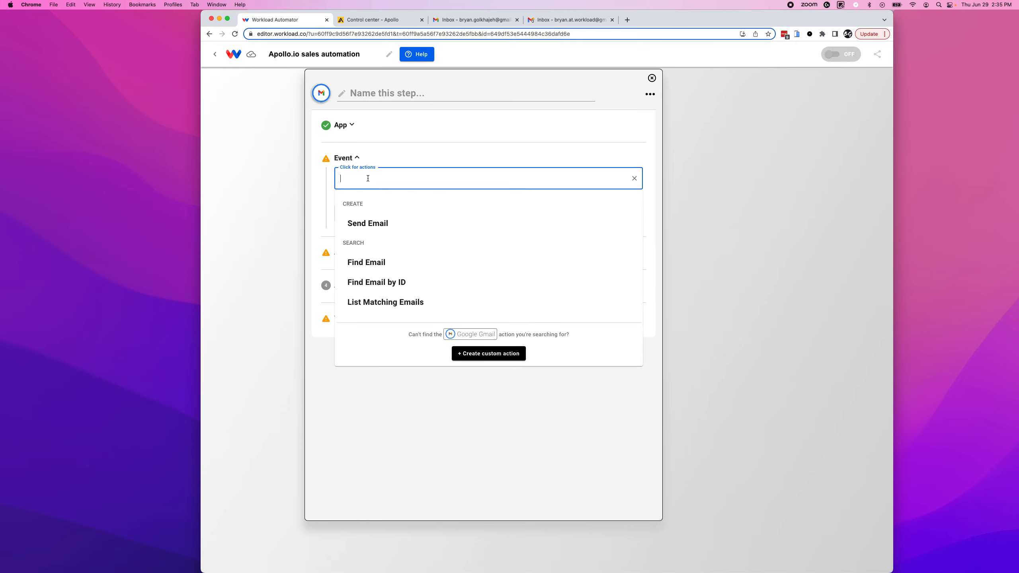
pyautogui.click(365, 224)
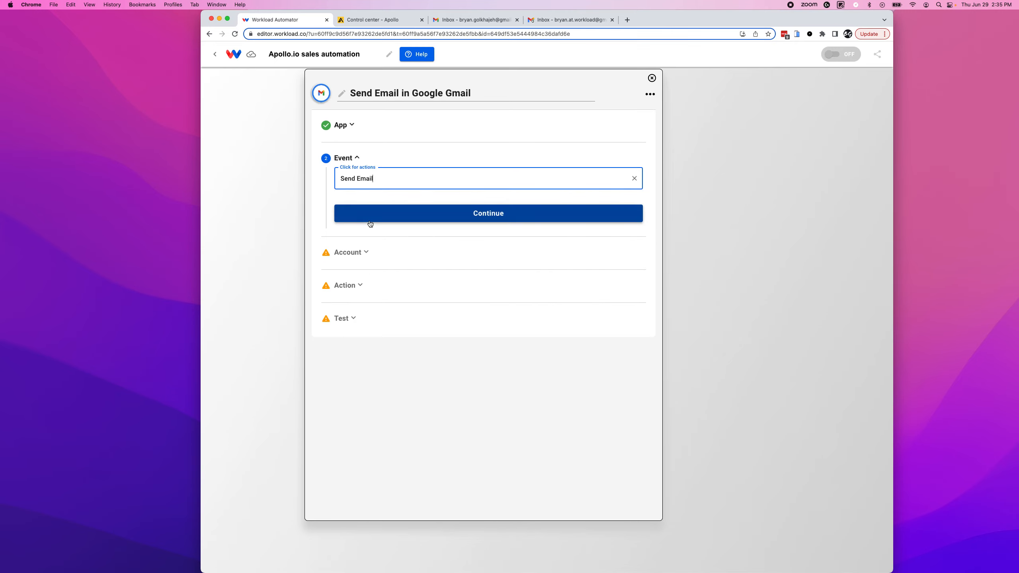
pyautogui.click(472, 221)
pyautogui.click(601, 229)
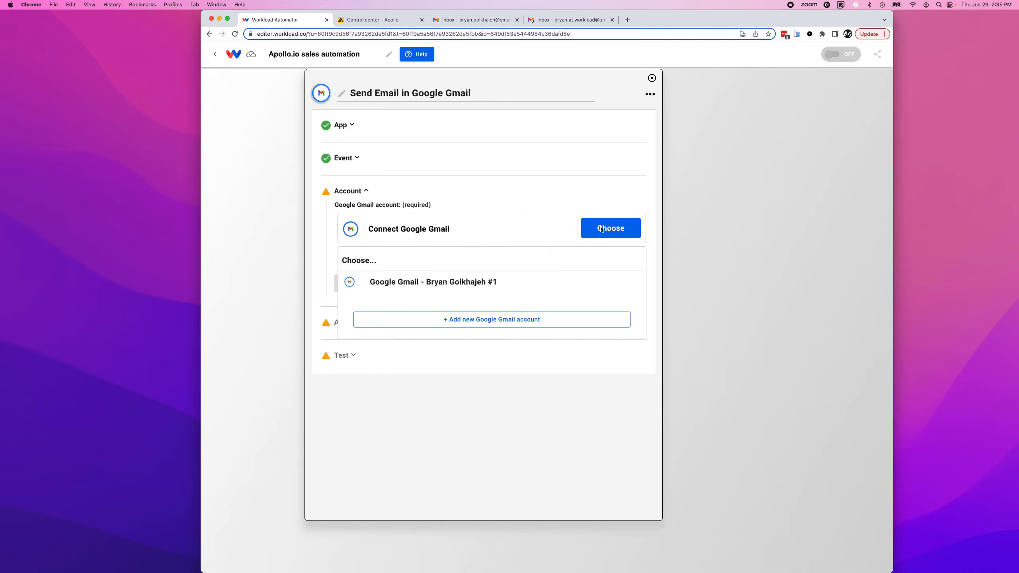
pyautogui.click(449, 281)
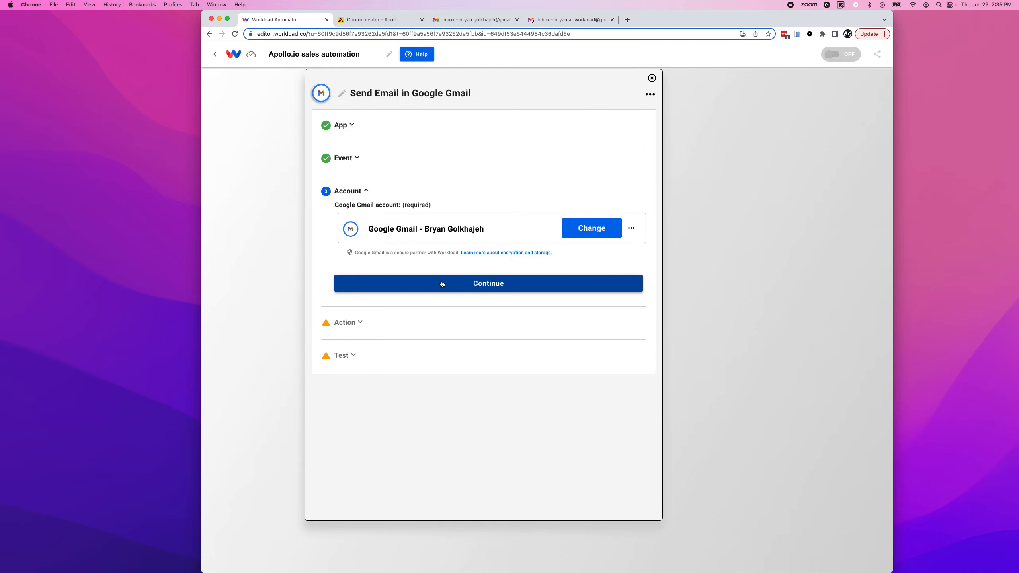
pyautogui.click(490, 286)
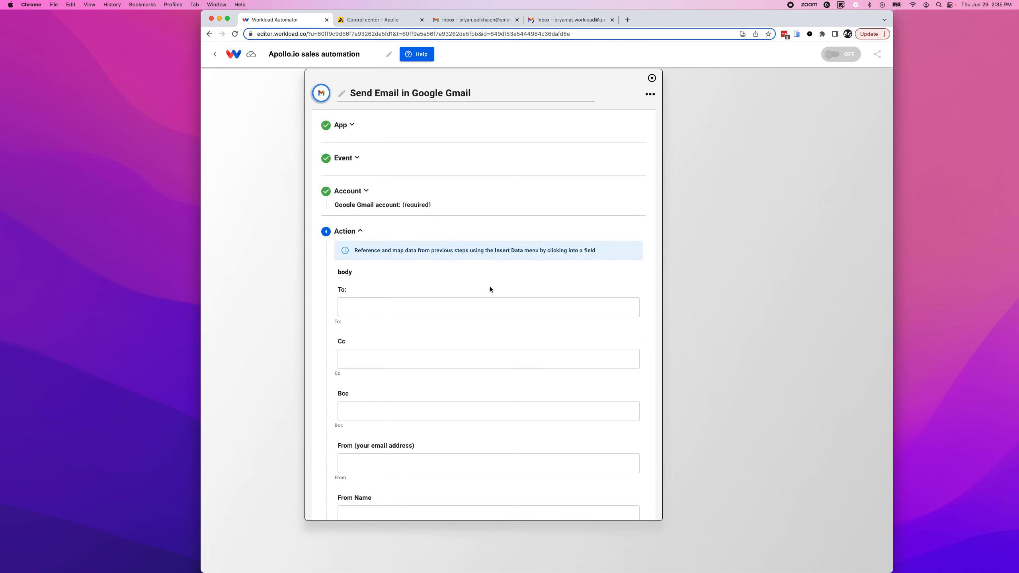
# Map the email's To field to the new Apollo contact's email.
pyautogui.click(366, 301)
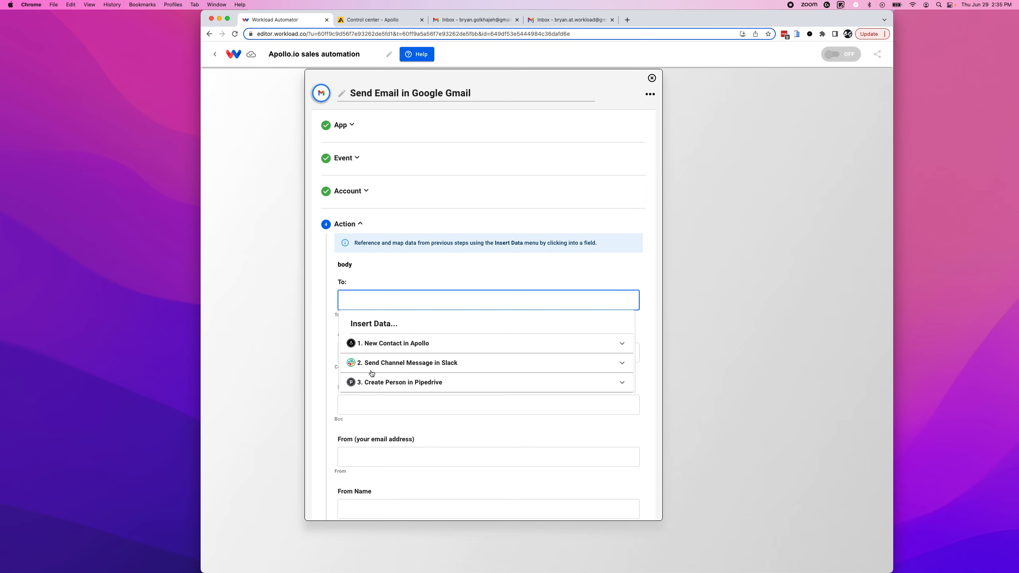
pyautogui.click(379, 348)
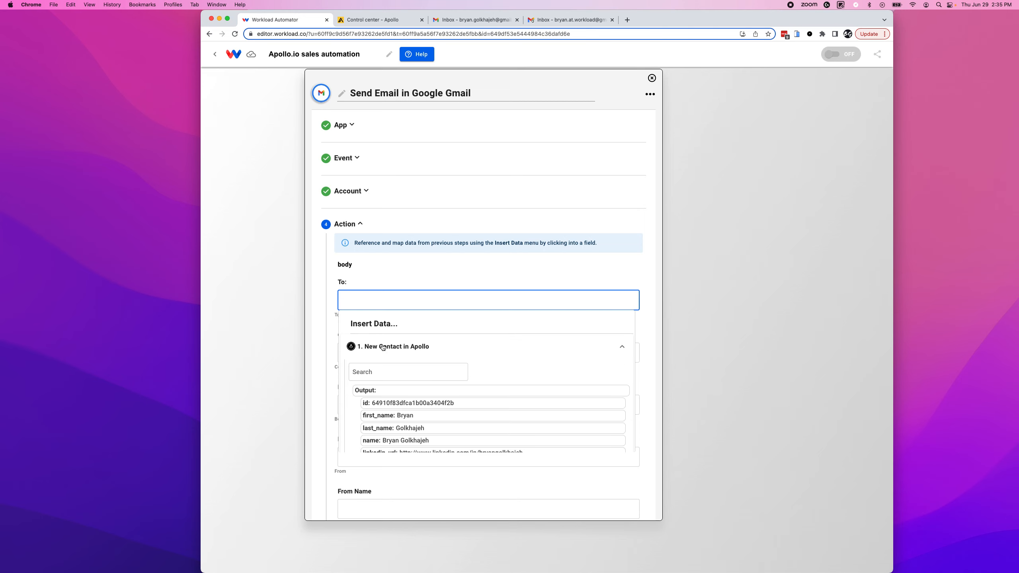
pyautogui.click(371, 377)
pyautogui.write('email')
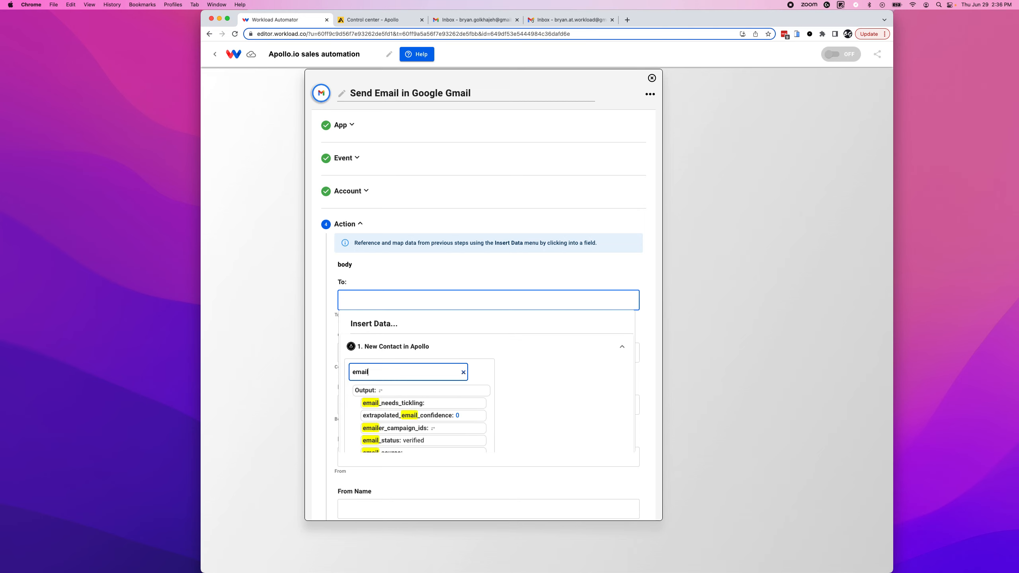
pyautogui.scroll(-2, 389, 403)
pyautogui.scroll(-3, 390, 408)
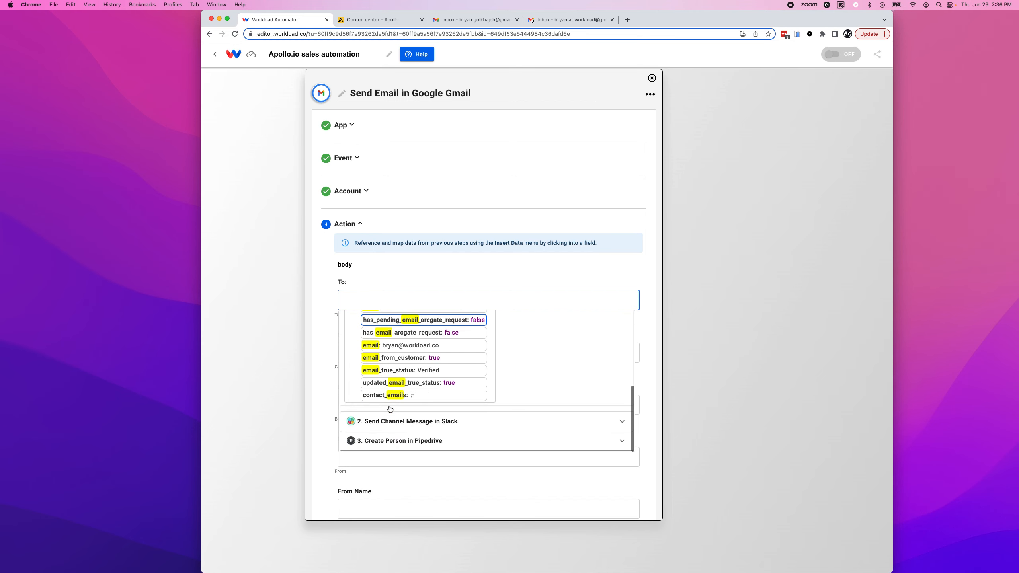
pyautogui.click(379, 355)
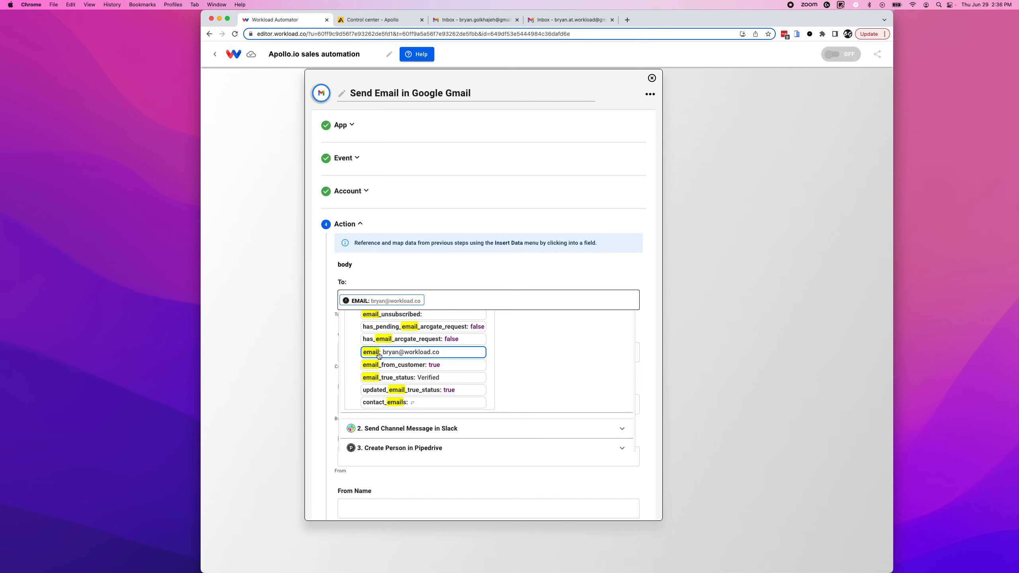
pyautogui.click(330, 338)
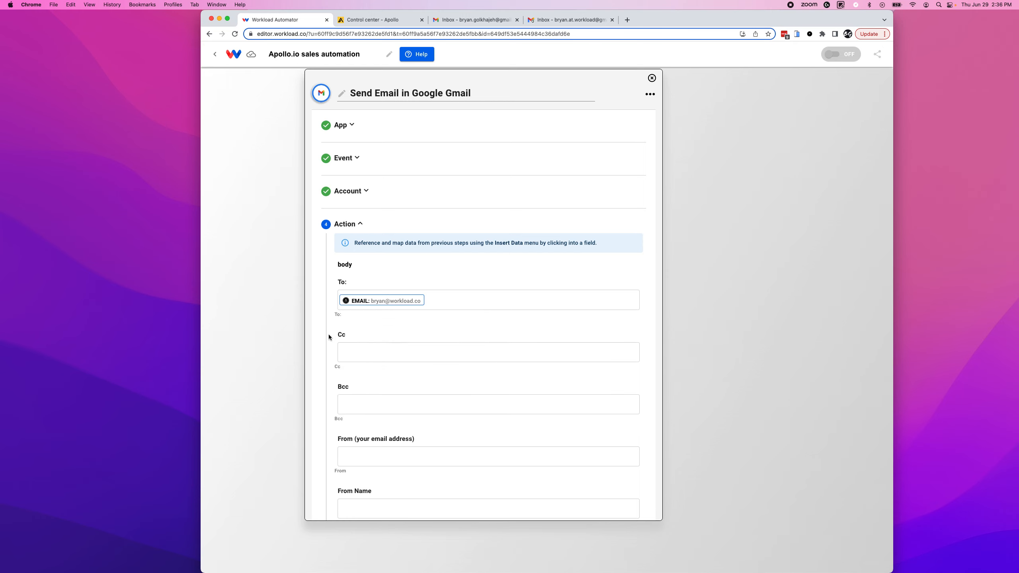
pyautogui.scroll(-3, 329, 366)
pyautogui.click(353, 245)
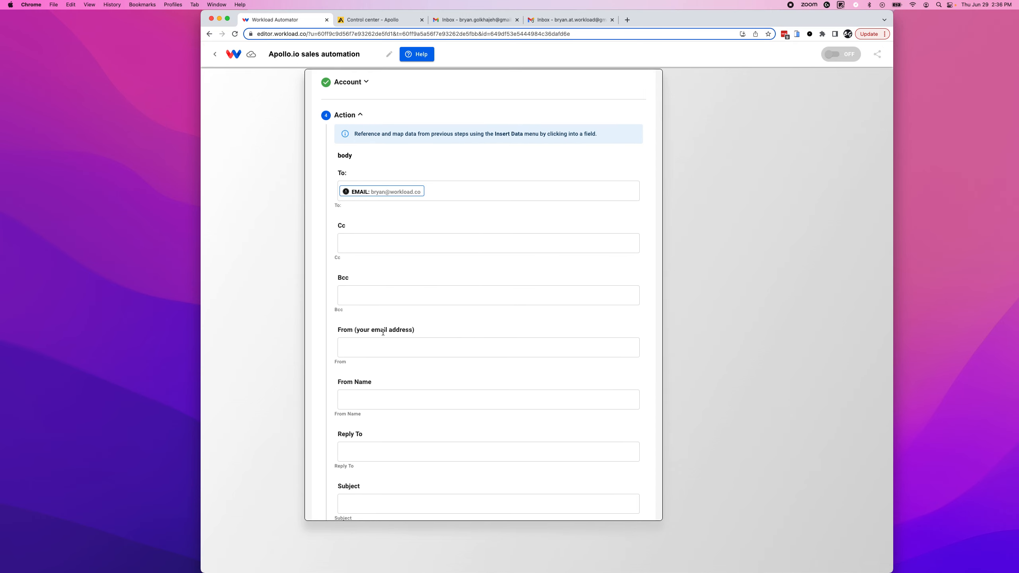
pyautogui.scroll(-2, 383, 332)
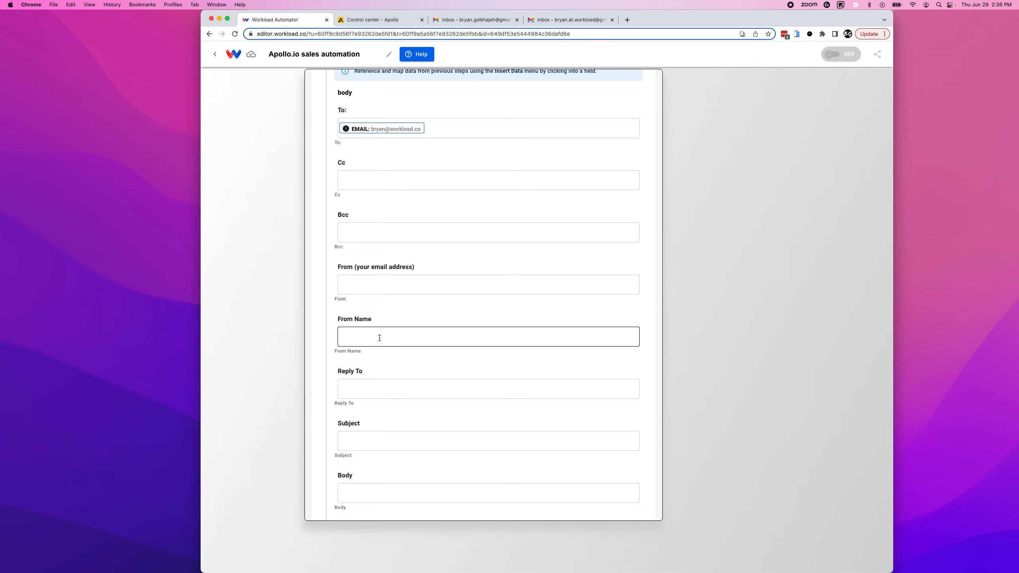
pyautogui.scroll(-3, 444, 359)
# Set the subject to 'Welcome to Workload, FIRST_NAME! Let's chat about automation' using Apollo's first_name.
pyautogui.click(363, 362)
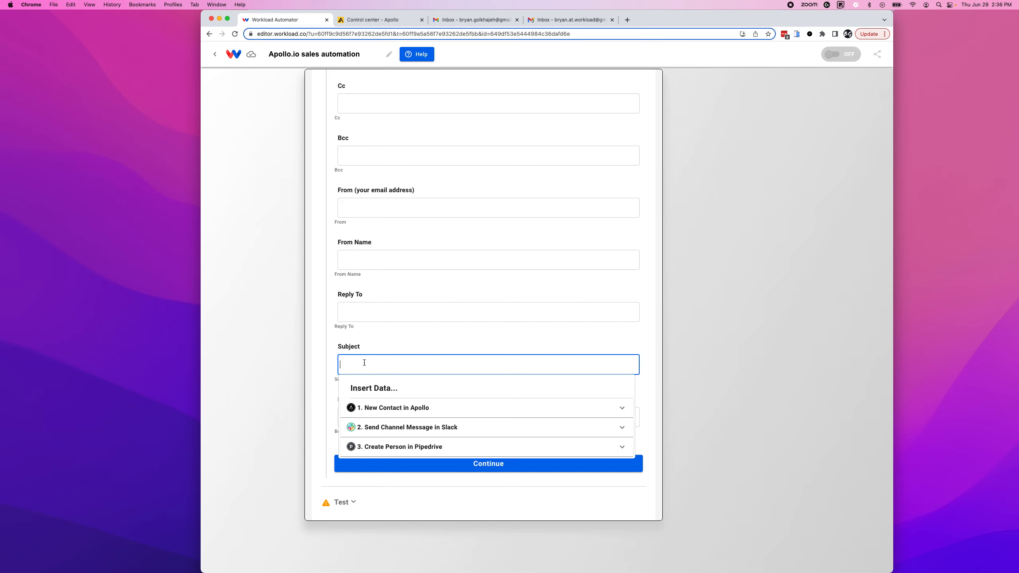
pyautogui.write("Welcome to Workload! Let's chat about automation")
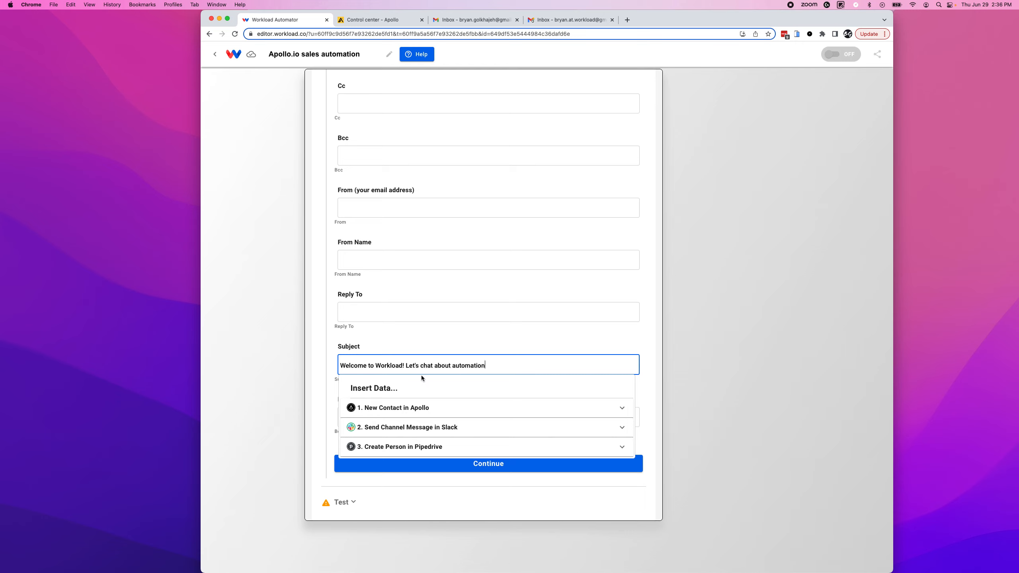
pyautogui.click(403, 366)
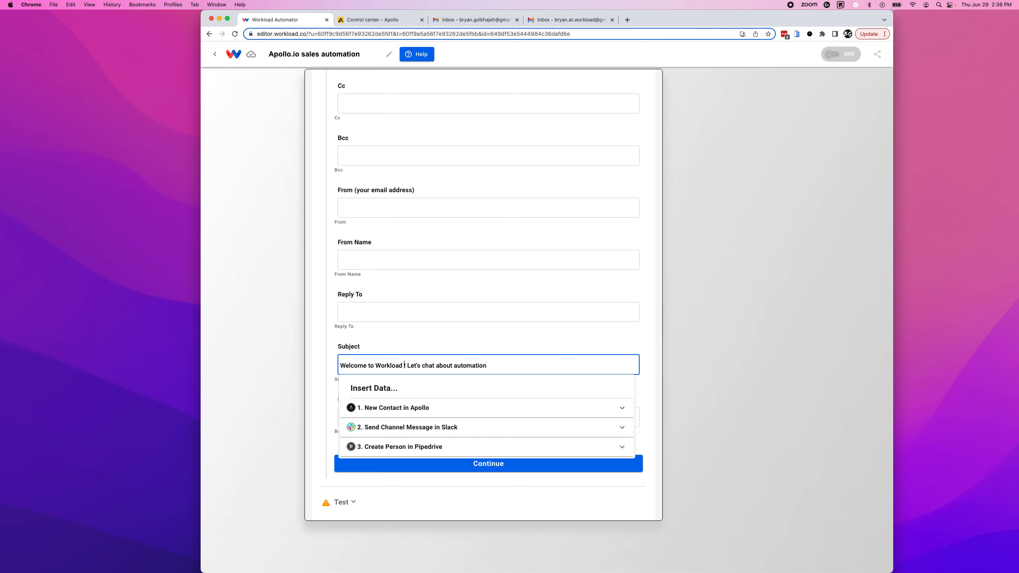
pyautogui.click(397, 409)
pyautogui.click(390, 483)
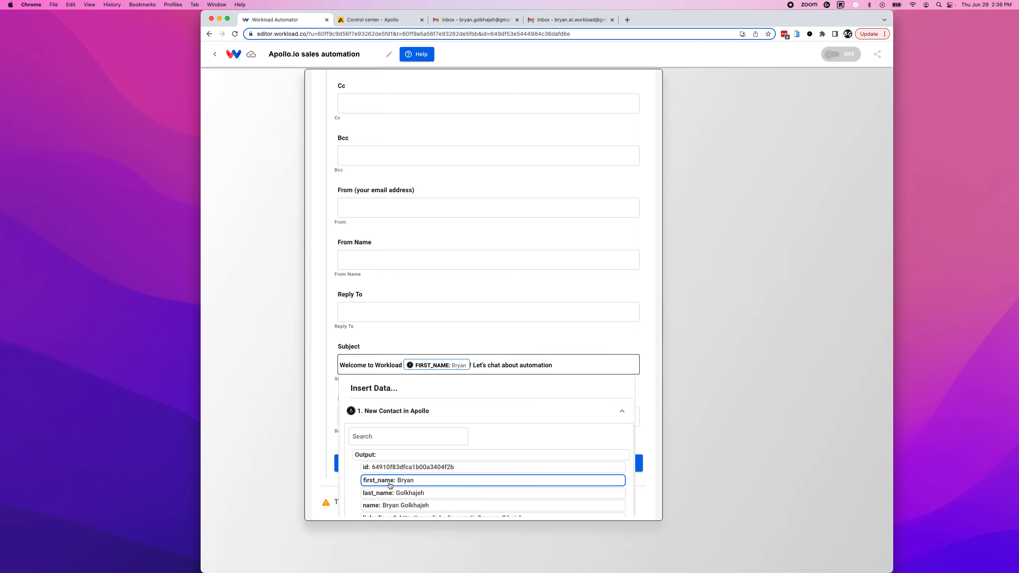
pyautogui.click(401, 366)
pyautogui.write(',')
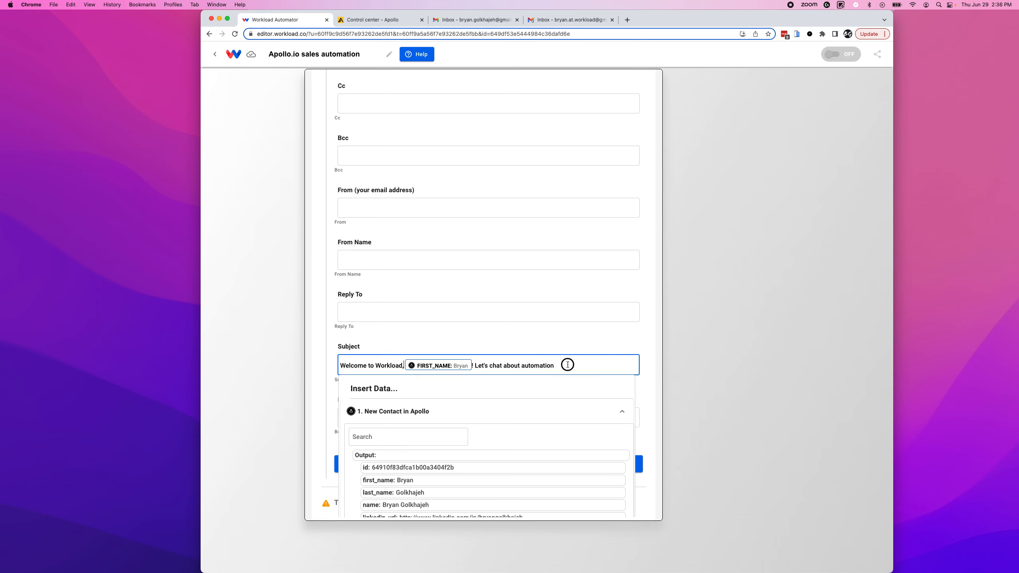
pyautogui.click(323, 386)
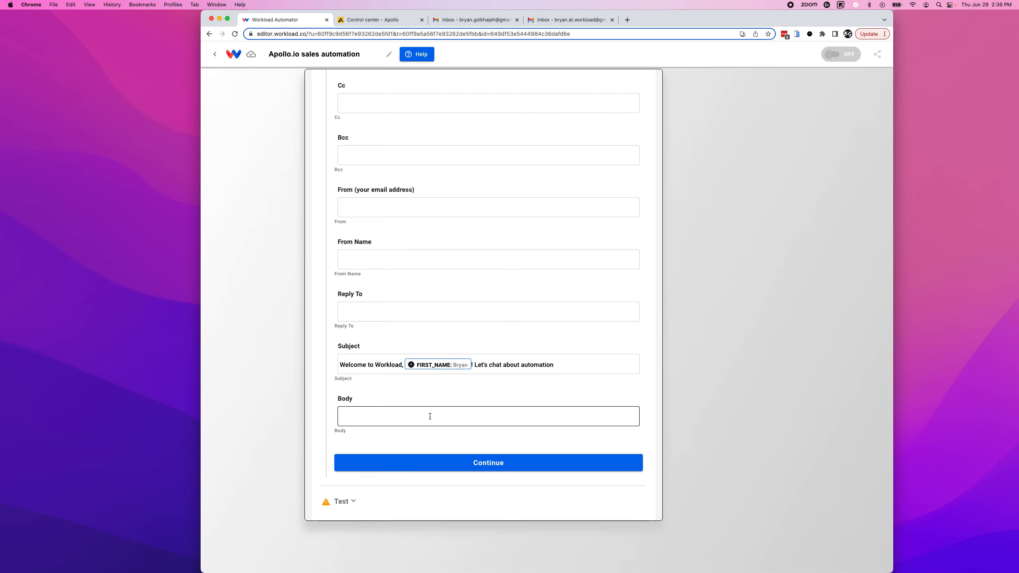
# Start the body with 'Hello FIRST_NAME,' using the contact's first name.
pyautogui.click(373, 413)
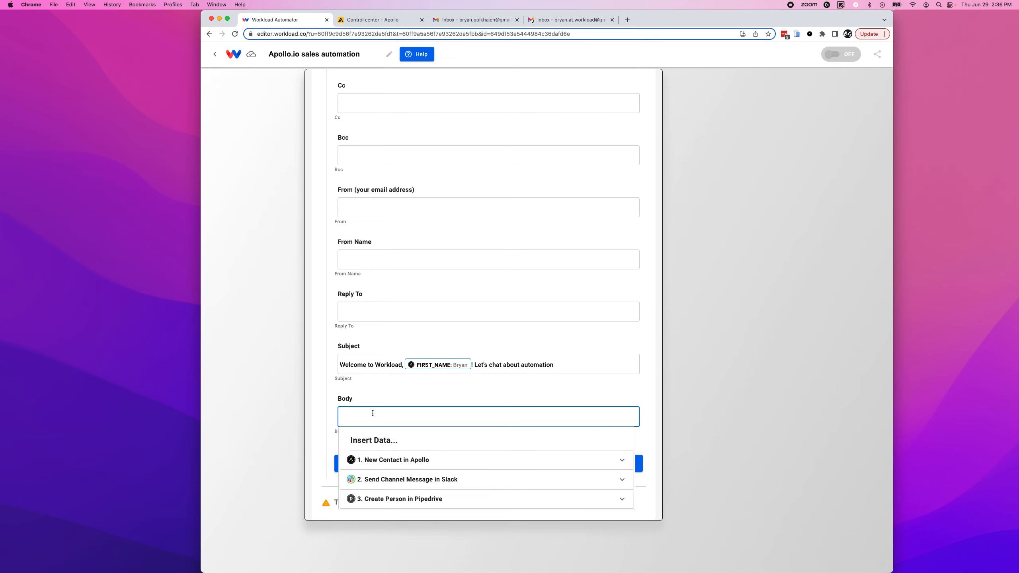
pyautogui.write('Hello')
pyautogui.click(388, 460)
pyautogui.scroll(-1, 391, 473)
pyautogui.click(396, 477)
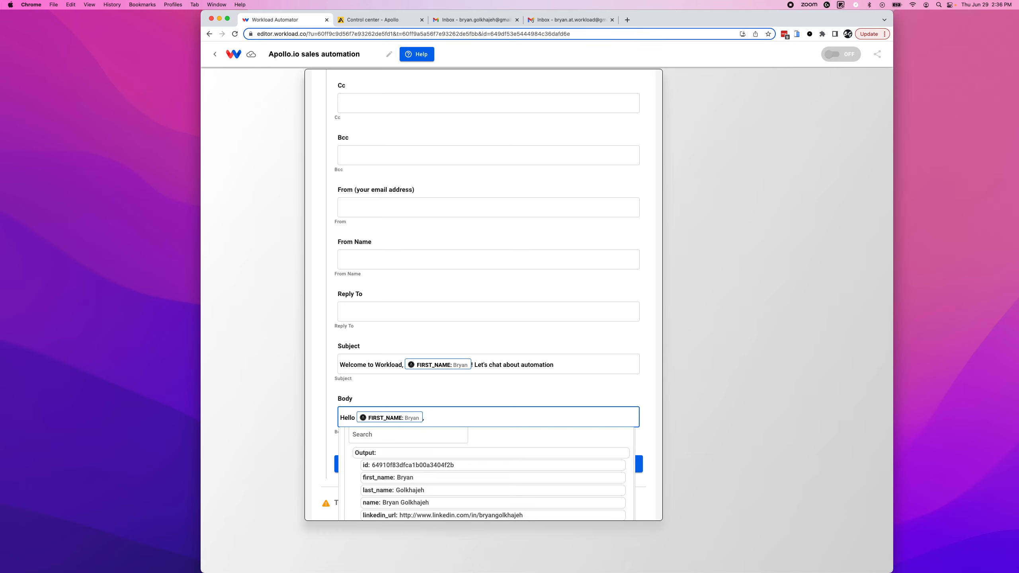
pyautogui.write(',')
# Add a self-introduction line and 'Let's chat about', then browse Insert Data for company fields.
pyautogui.press('Return')
pyautogui.press('Return')
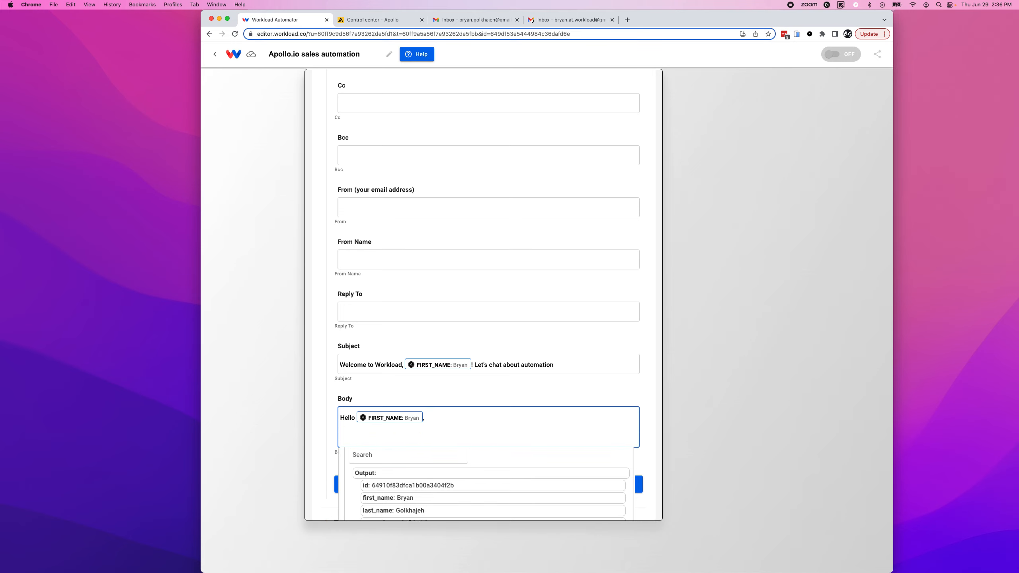
pyautogui.write('My name is also Bryan!')
pyautogui.press('Return')
pyautogui.write("Let's ")
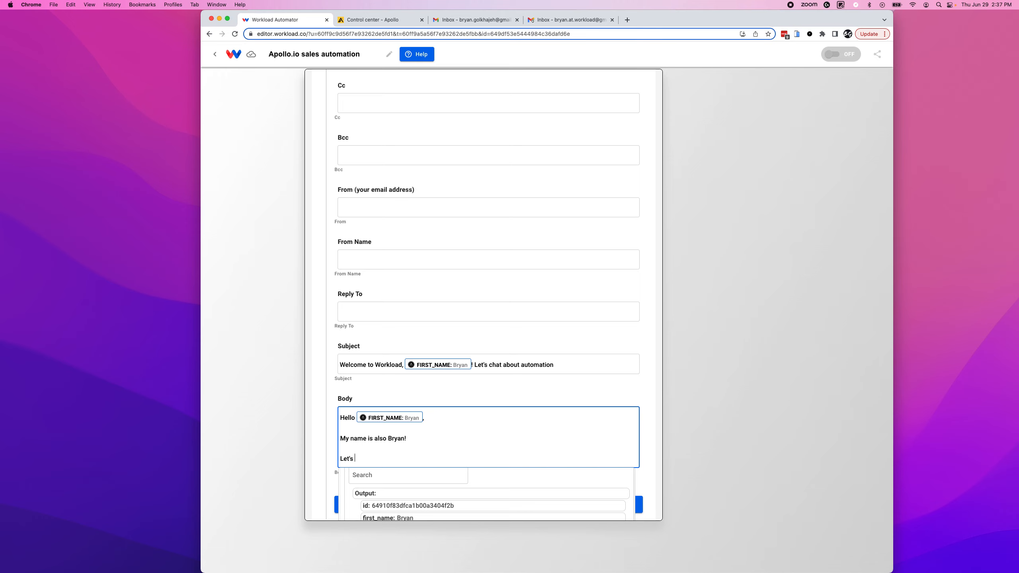
pyautogui.write('chat about')
pyautogui.scroll(-3, 326, 428)
pyautogui.scroll(-5, 387, 478)
pyautogui.scroll(-8, 387, 477)
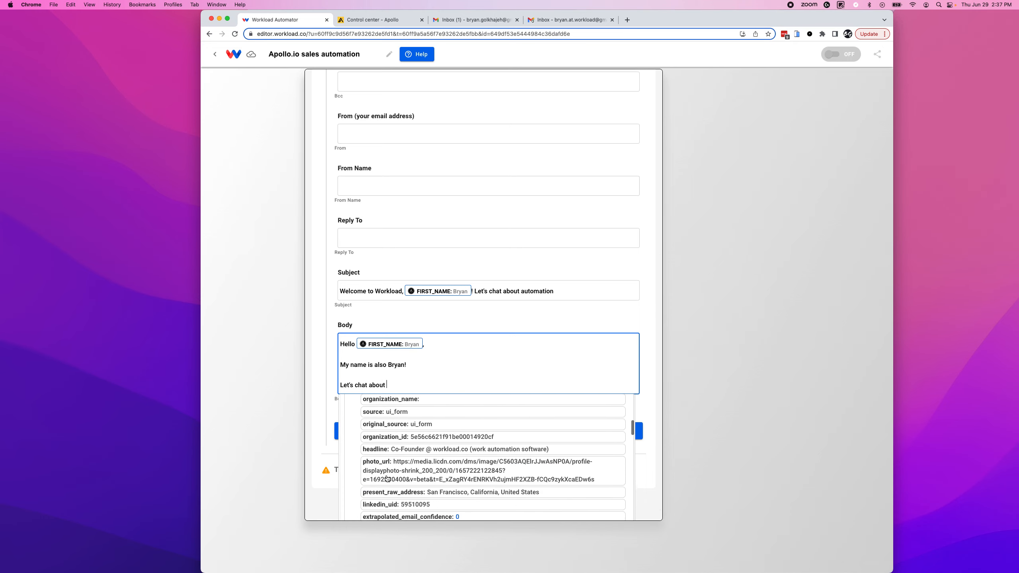
pyautogui.scroll(-8, 387, 477)
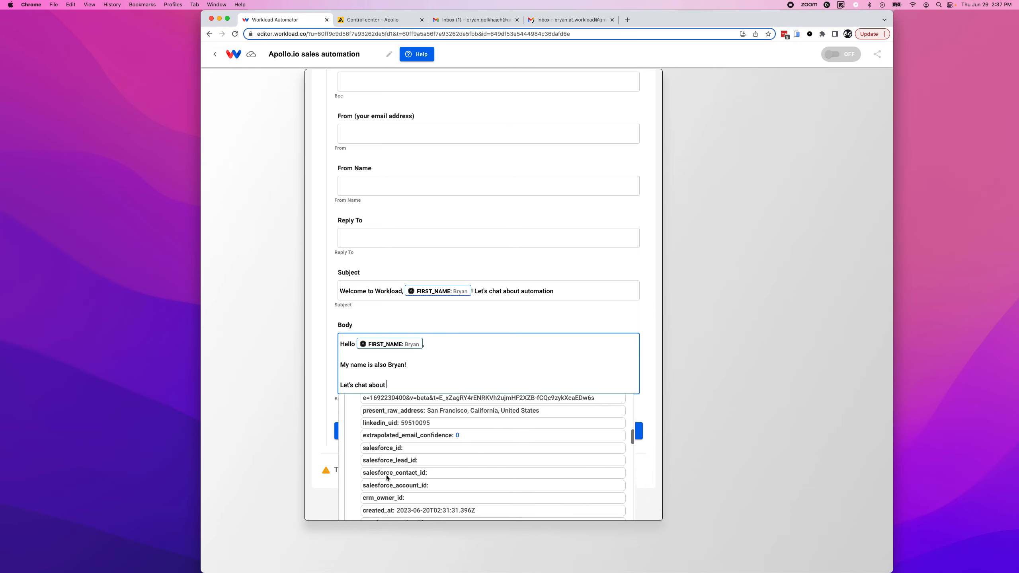
pyautogui.scroll(-8, 387, 477)
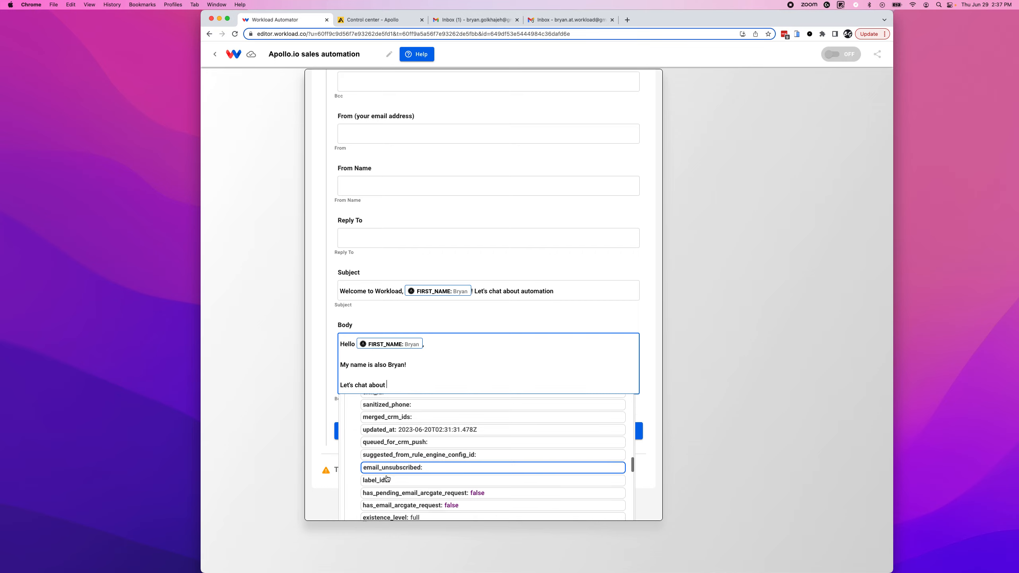
pyautogui.scroll(-8, 387, 478)
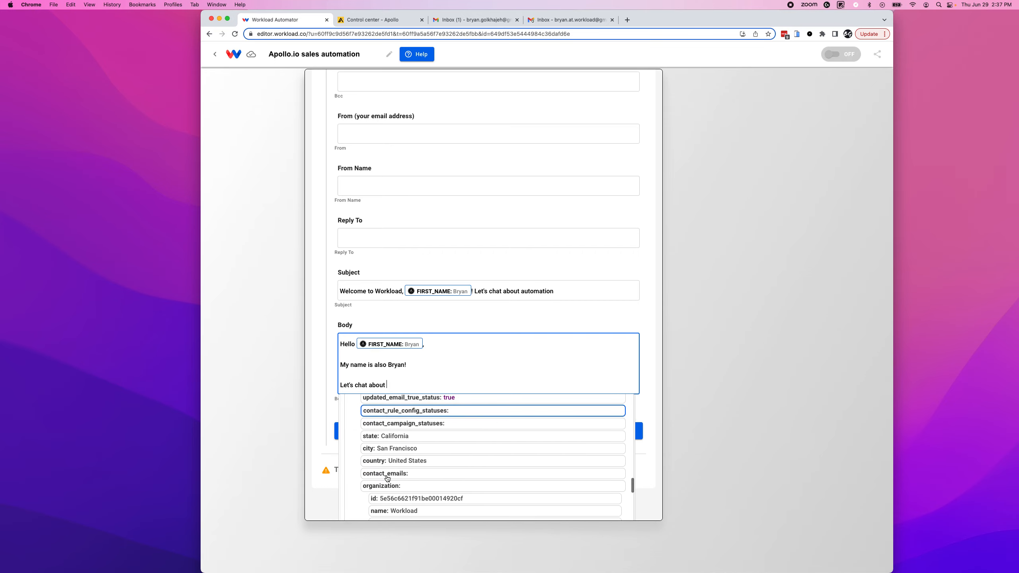
pyautogui.scroll(-8, 387, 477)
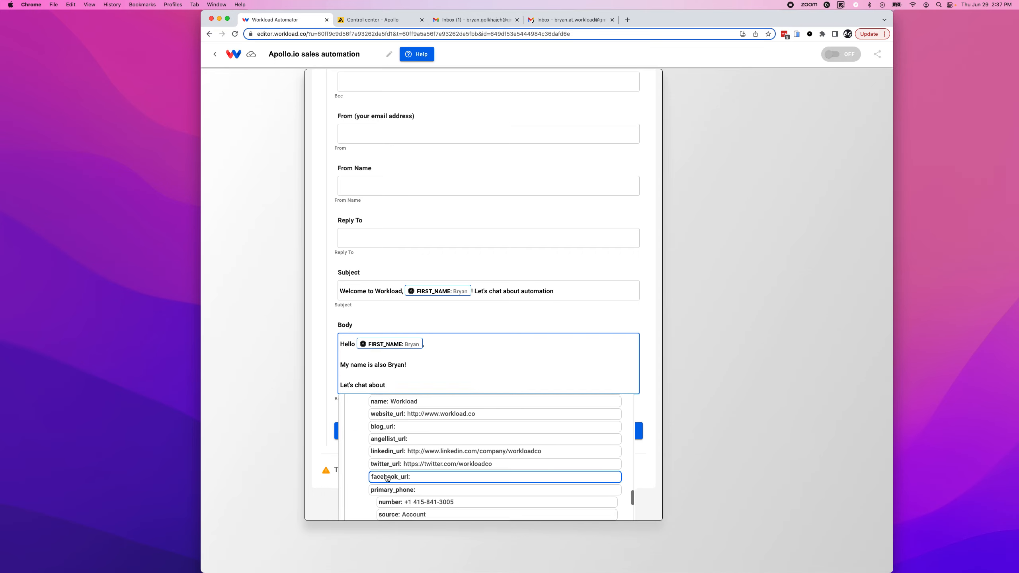
pyautogui.scroll(-8, 387, 478)
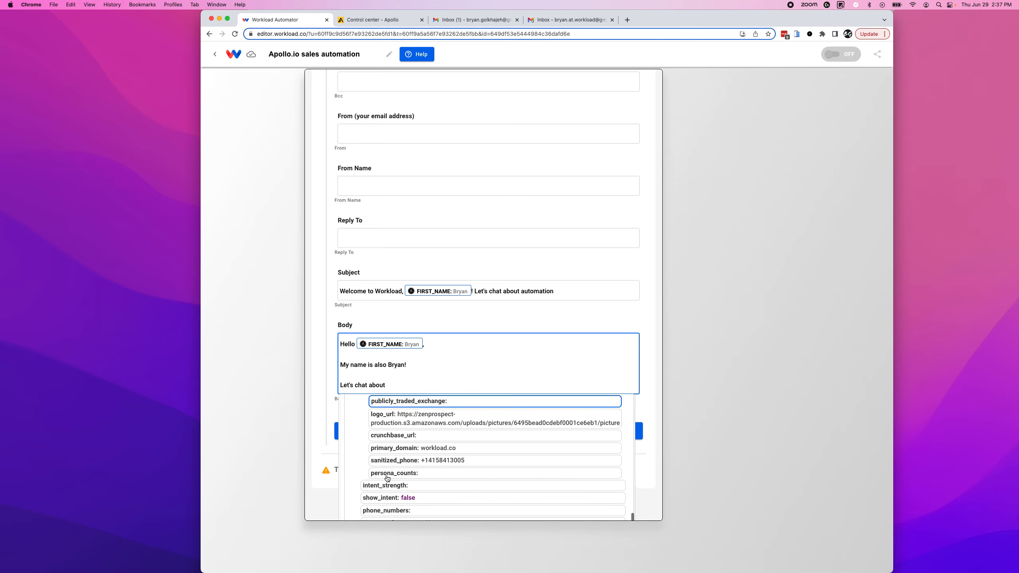
pyautogui.scroll(-2, 387, 478)
pyautogui.scroll(10, 387, 478)
pyautogui.scroll(10, 388, 478)
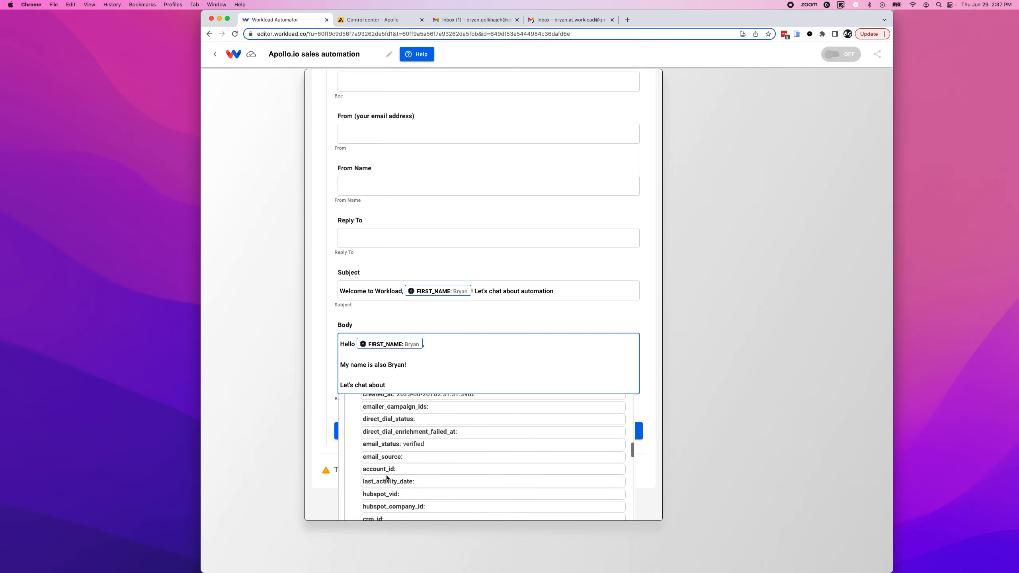
pyautogui.scroll(3, 387, 478)
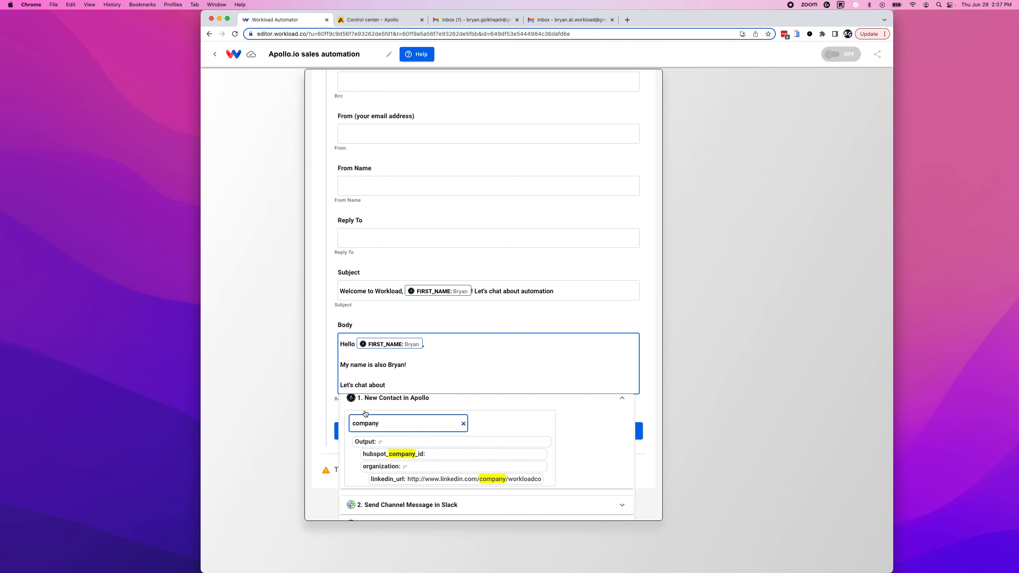
# Insert the contact's PRIMARY_DOMAIN followed by ''s needs to automate processes. You can be the'.
pyautogui.press('BackSpace')
pyautogui.scroll(-3, 395, 468)
pyautogui.scroll(2, 395, 468)
pyautogui.write('domai')
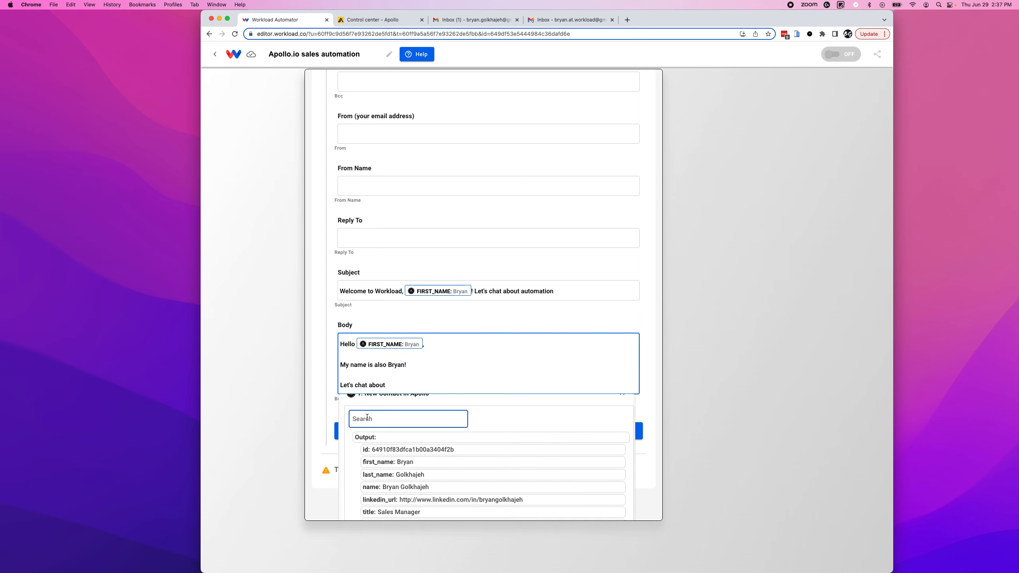
pyautogui.write('n')
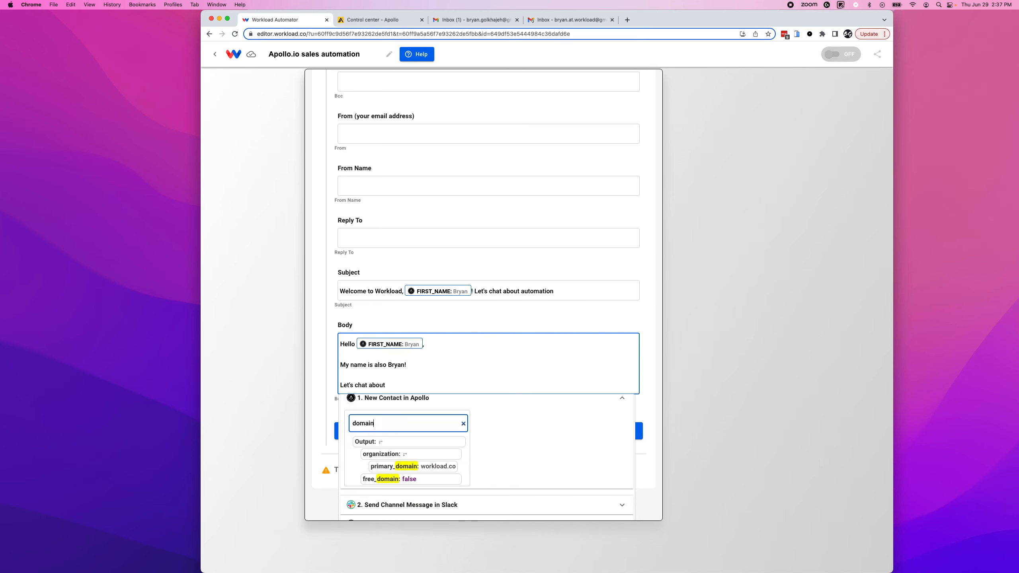
pyautogui.click(382, 467)
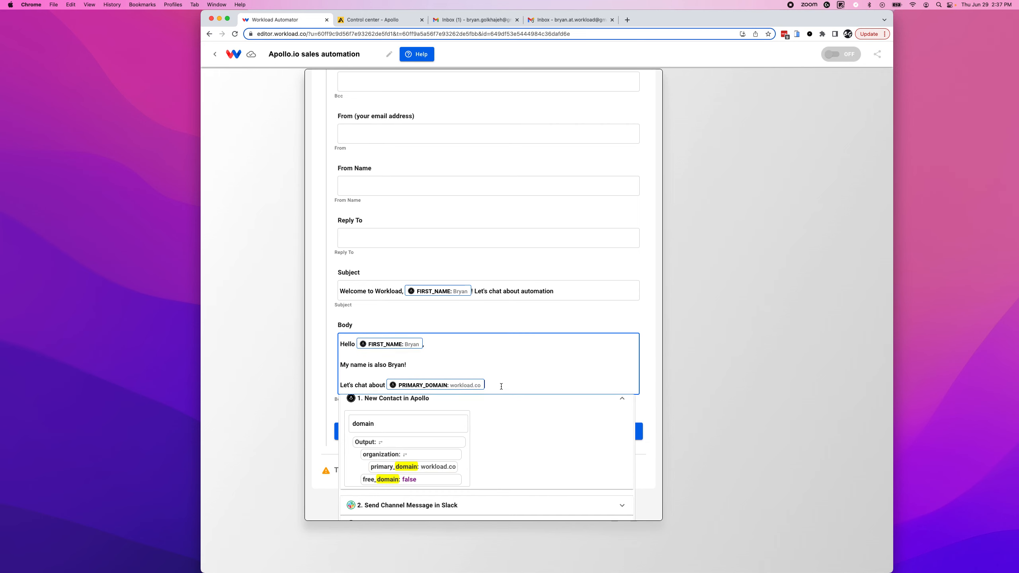
pyautogui.write("'s needs to automate processes. You can be the")
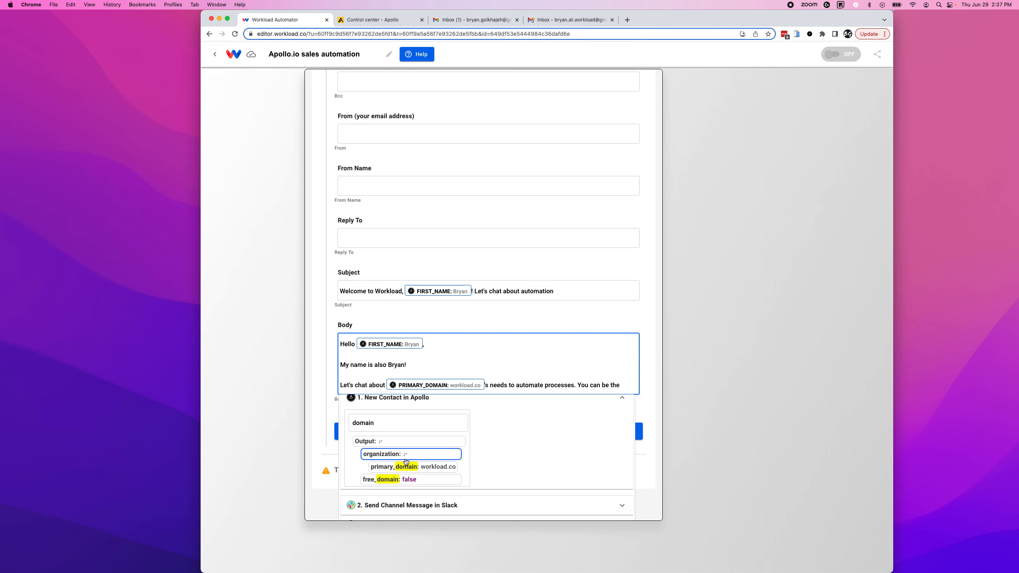
# Insert the contact's TITLE, then continue with 'best by automating tasks for yo'.
pyautogui.doubleClick(363, 423)
pyautogui.press('BackSpace')
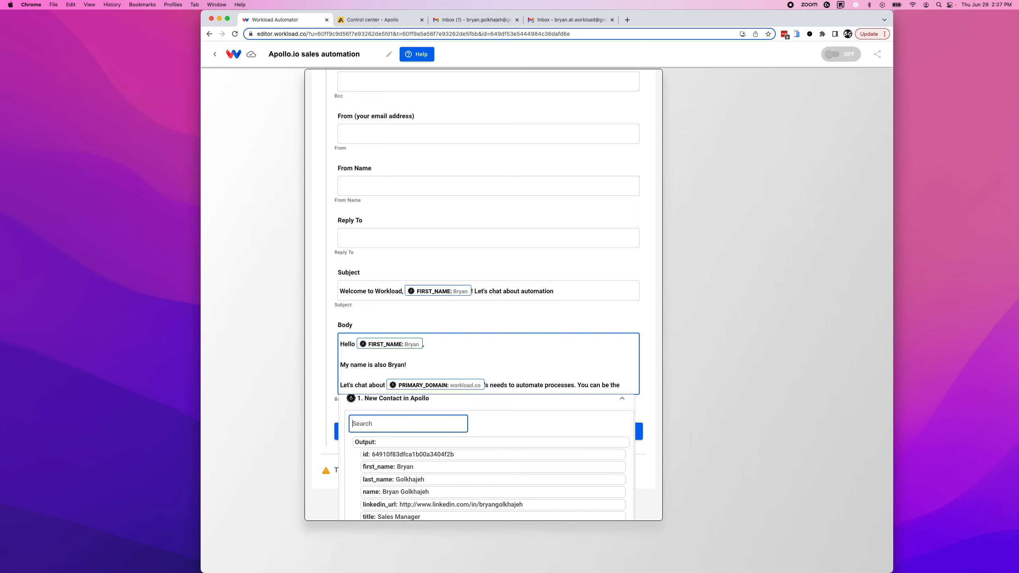
pyautogui.scroll(-3, 391, 477)
pyautogui.click(376, 462)
pyautogui.click(585, 386)
pyautogui.hscroll(1, 587, 386)
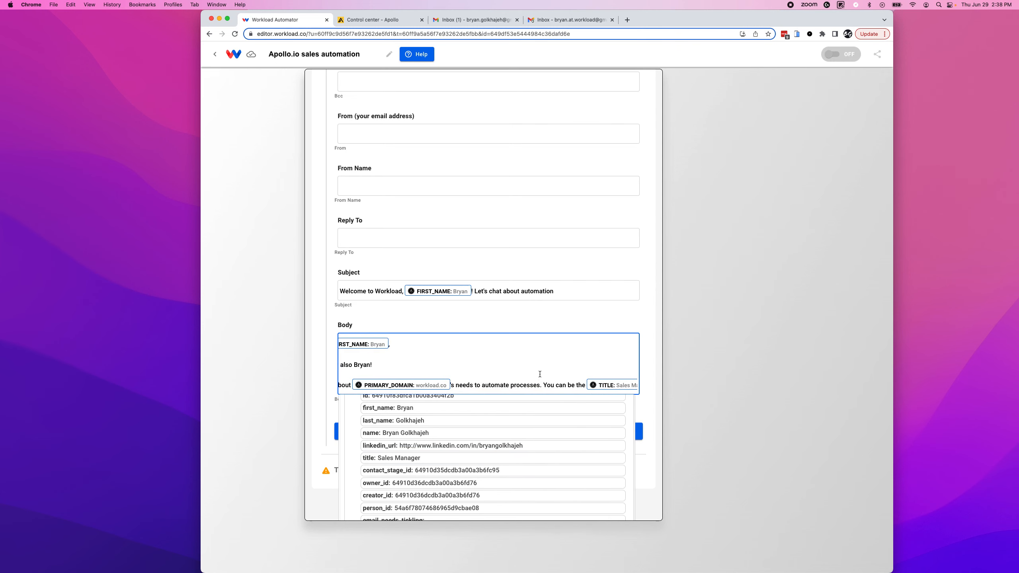
pyautogui.write('best')
pyautogui.hscroll(2, 561, 378)
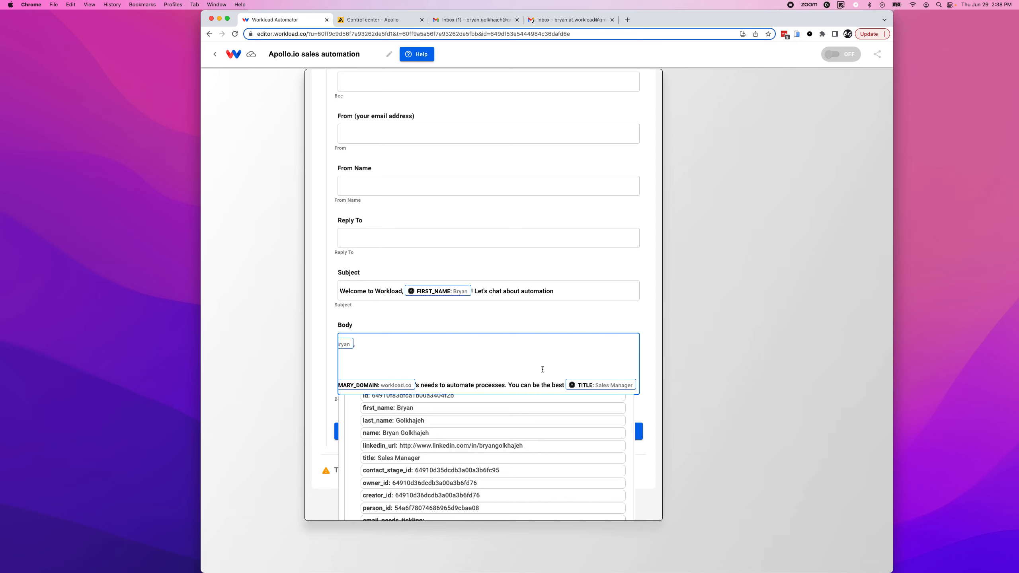
pyautogui.write('by')
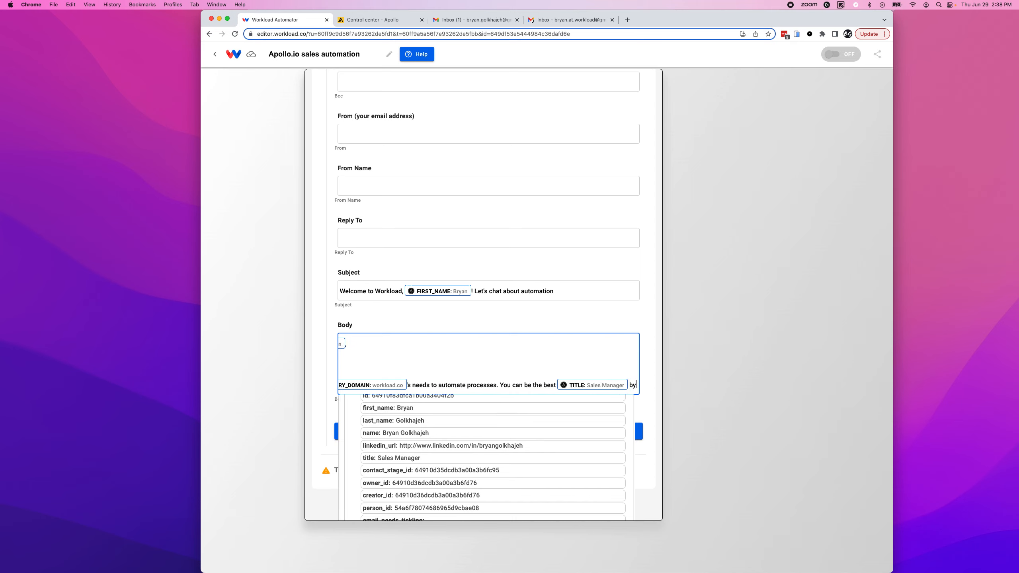
pyautogui.write(' automati')
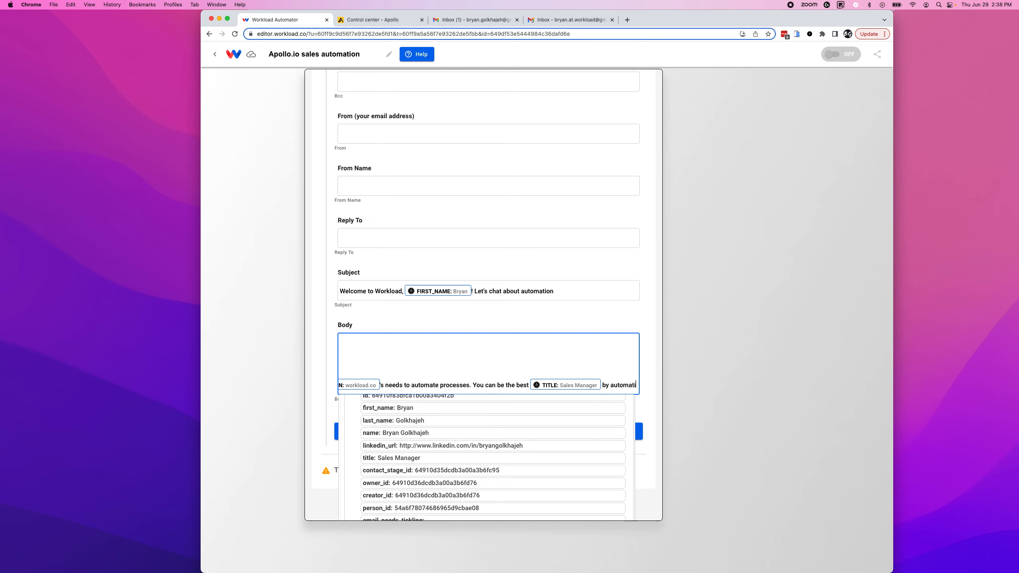
pyautogui.write('ng tasks for yo')
# Close the body with a 'Sincerely,' sign-off and a signature line.
pyautogui.press('Return')
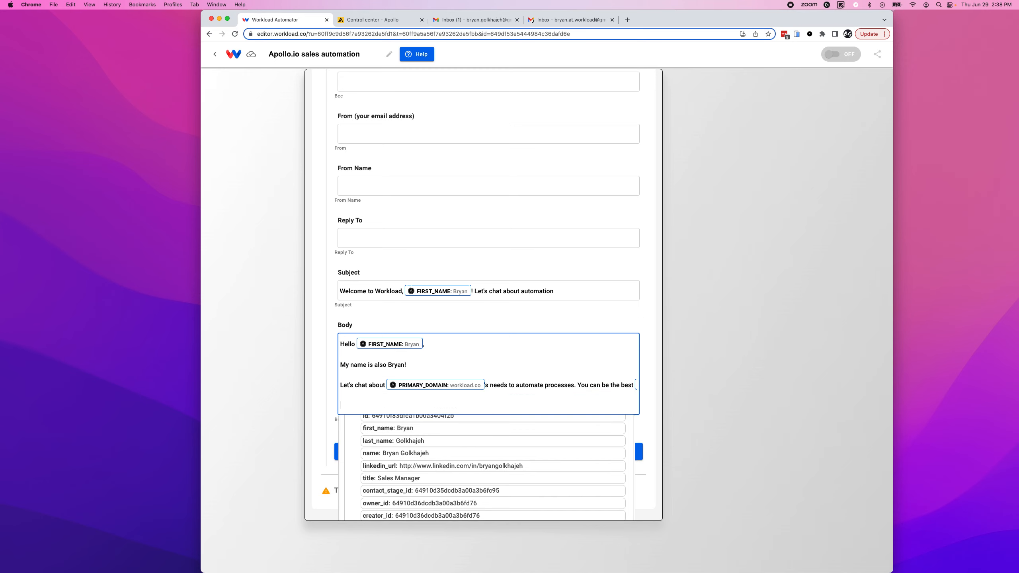
pyautogui.write('Sincerely,')
pyautogui.press('Return')
pyautogui.write('B')
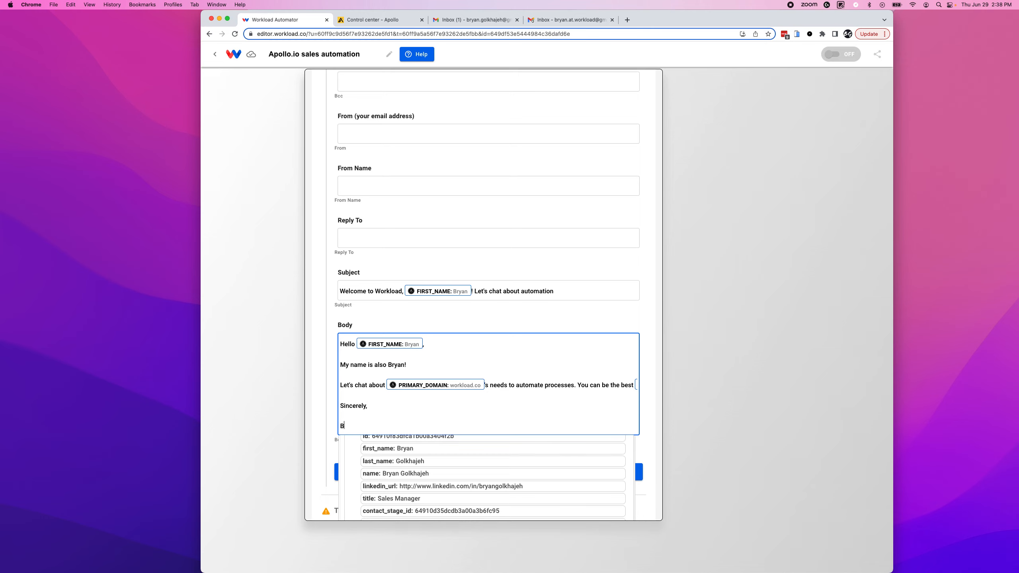
pyautogui.write('ryan at workload')
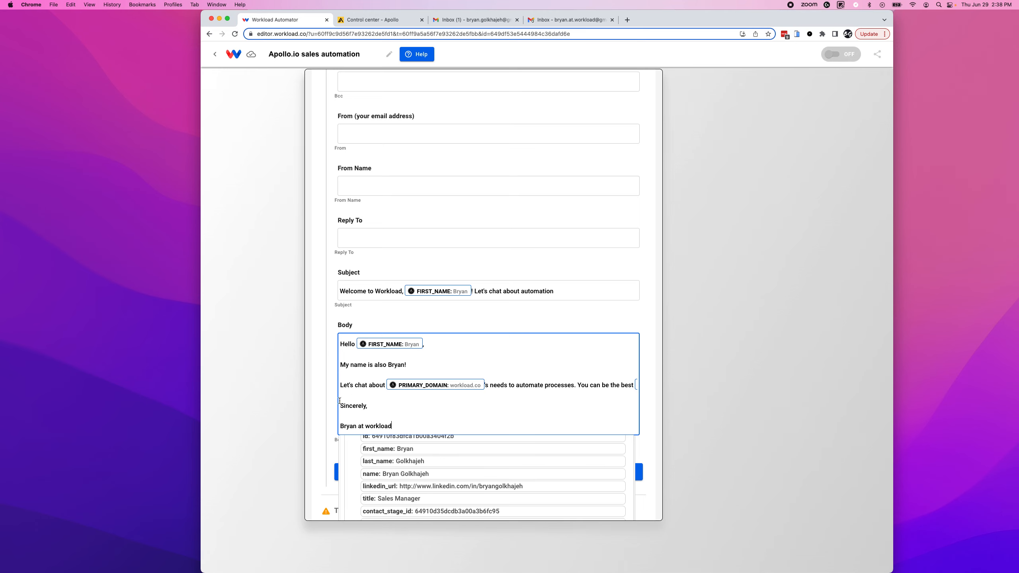
# Run a first test send, which fails on the missing 'from' address.
pyautogui.click(485, 471)
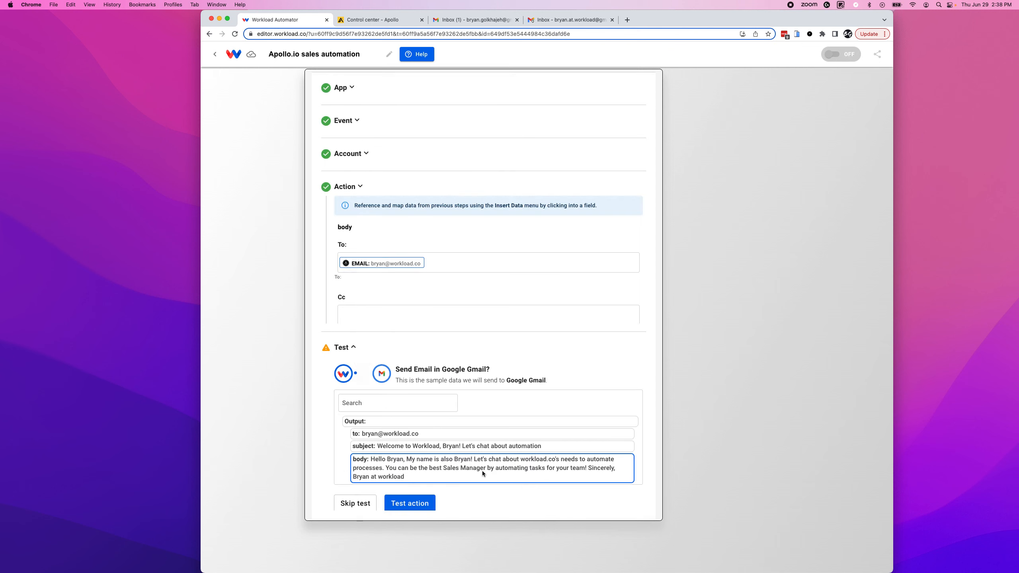
pyautogui.click(416, 415)
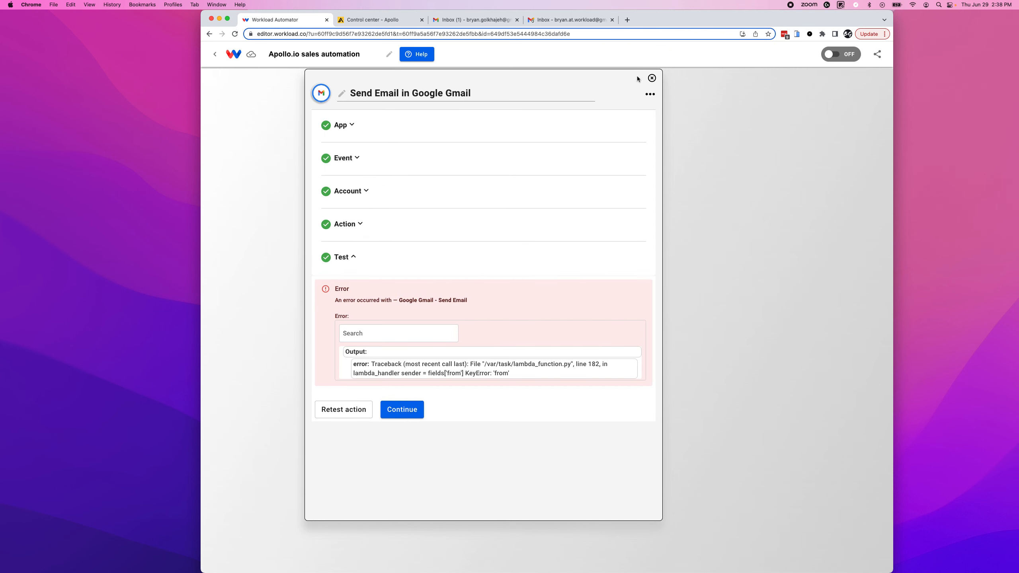
pyautogui.click(344, 230)
# Fill in the sender's email address as From and rerun the test, which sends successfully.
pyautogui.click(439, 449)
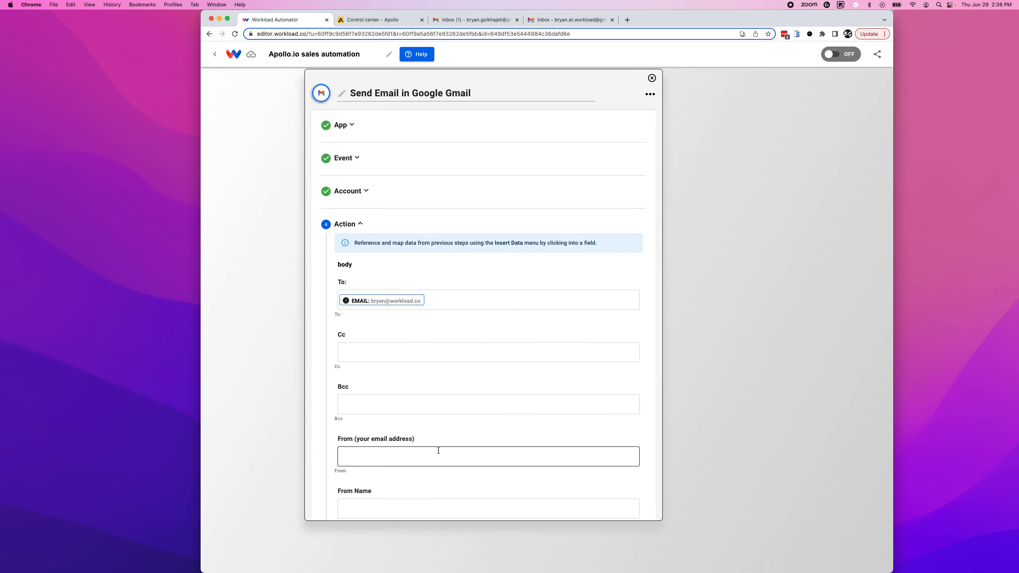
pyautogui.scroll(-2, 341, 381)
pyautogui.click(360, 382)
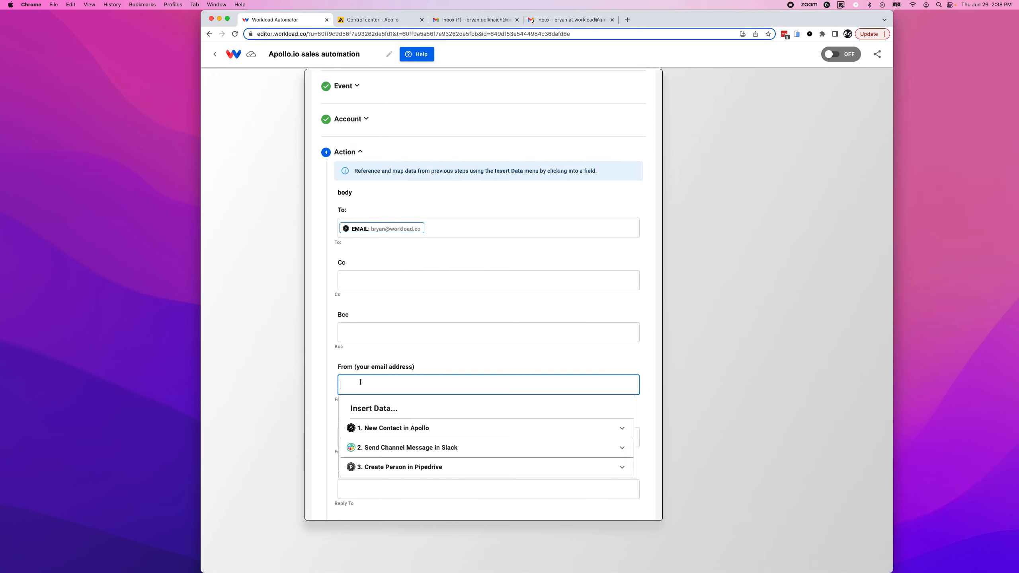
pyautogui.click(317, 370)
pyautogui.scroll(-6, 332, 403)
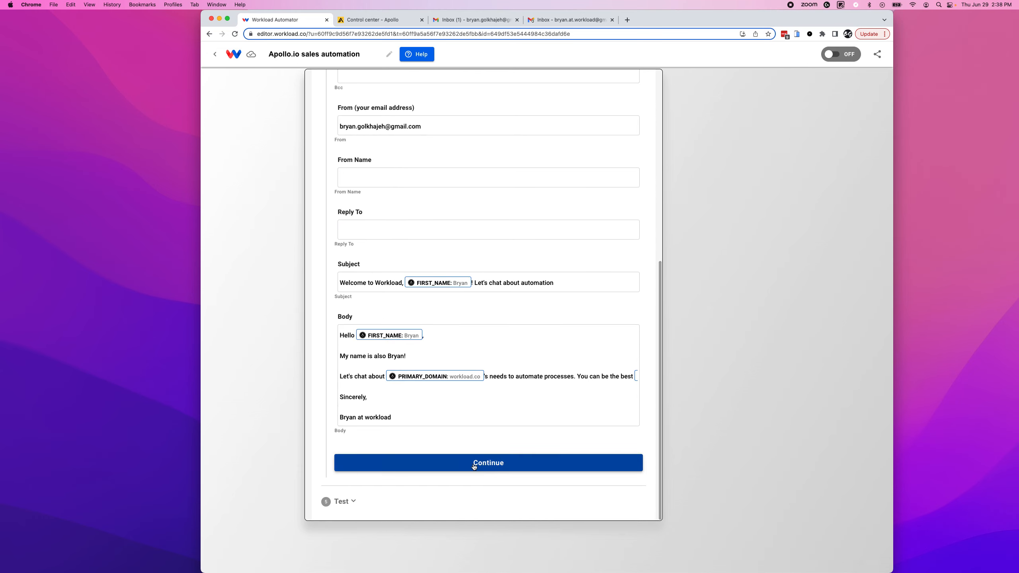
pyautogui.click(474, 465)
pyautogui.click(411, 426)
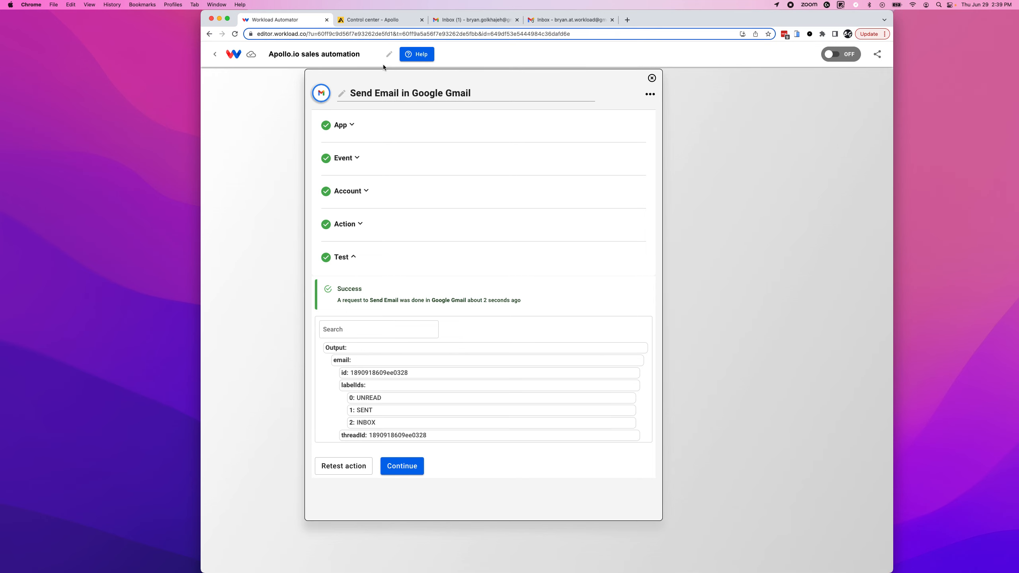
pyautogui.click(466, 22)
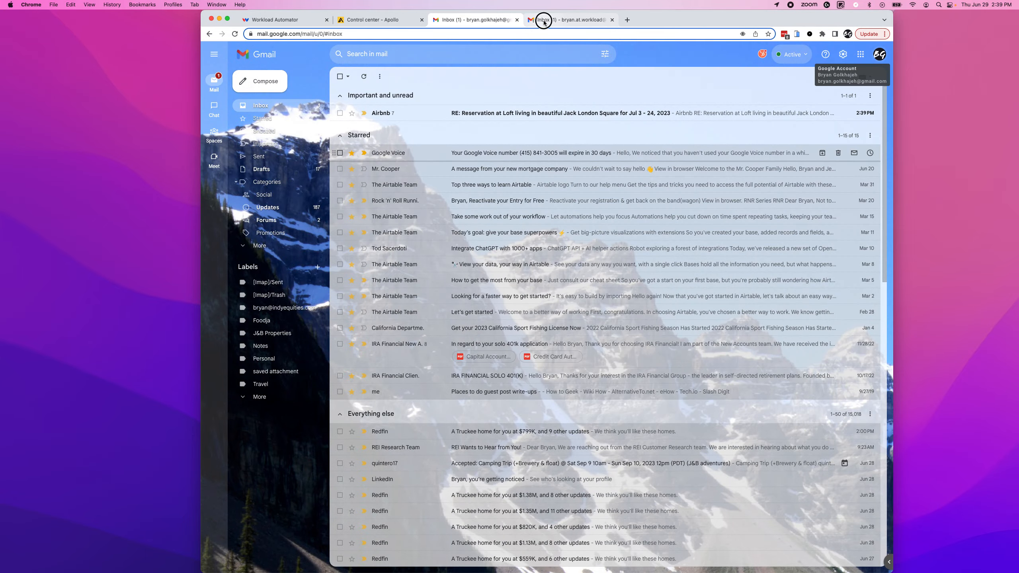
pyautogui.click(540, 18)
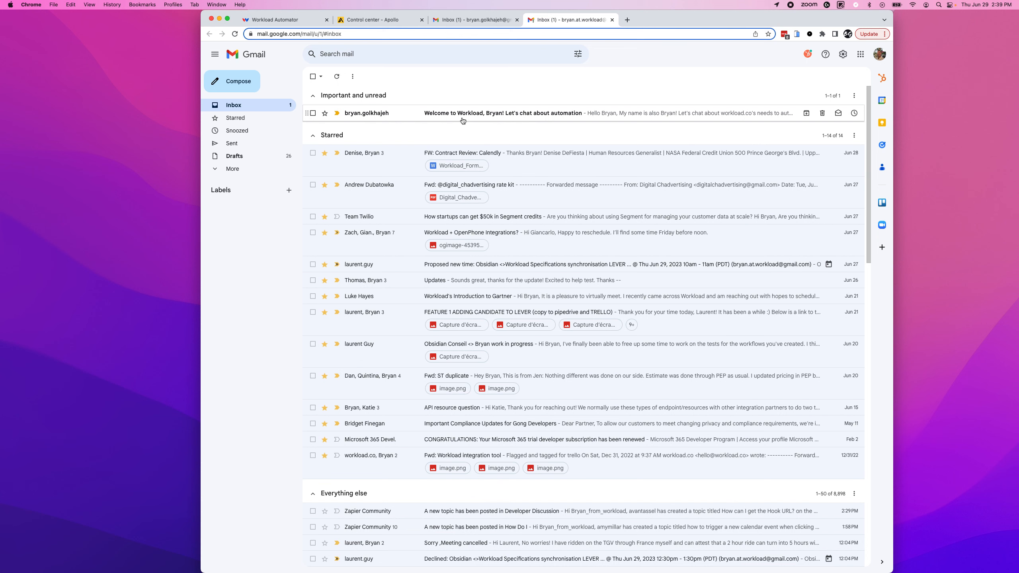
pyautogui.click(483, 113)
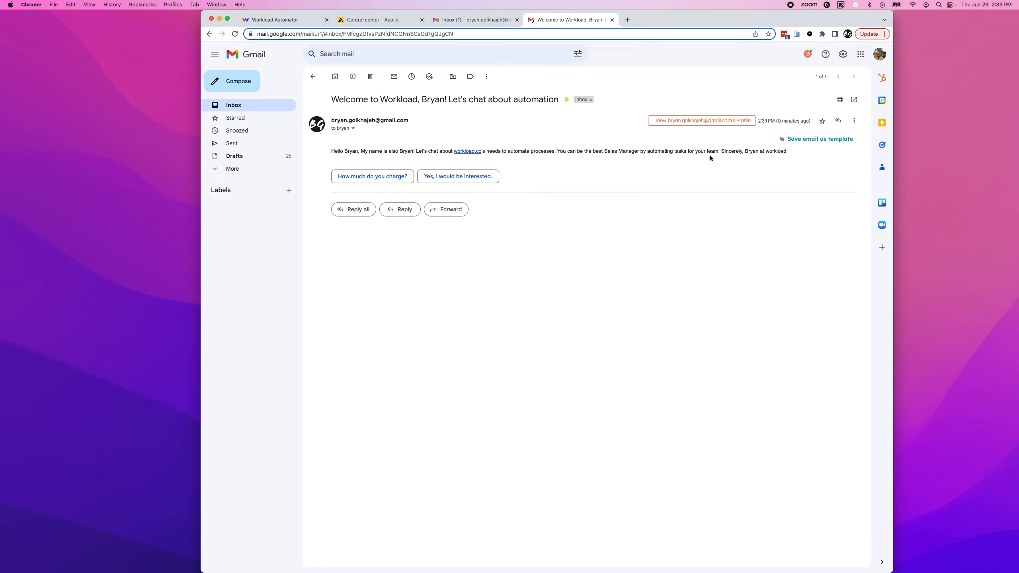
pyautogui.click(229, 105)
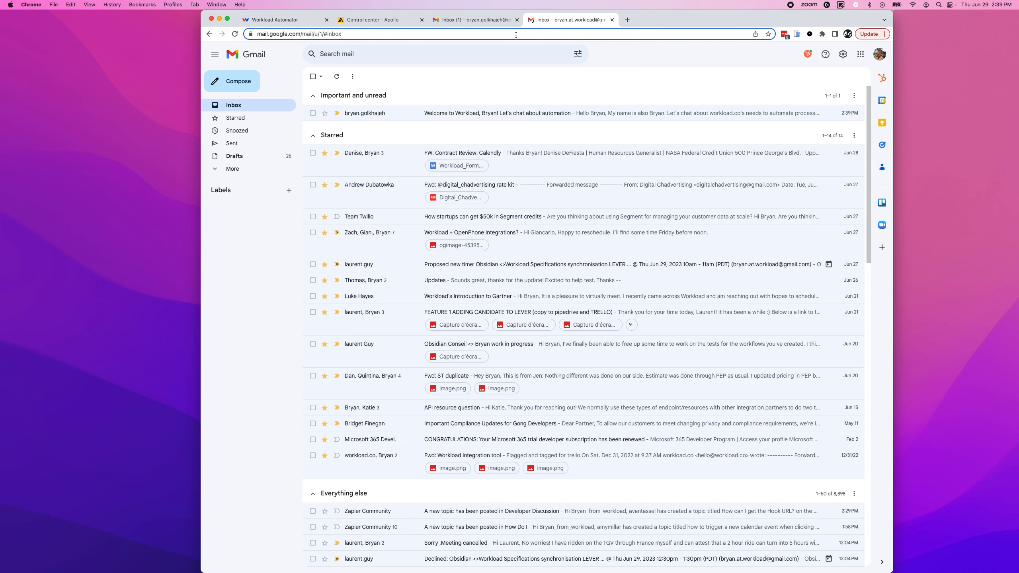
pyautogui.click(277, 19)
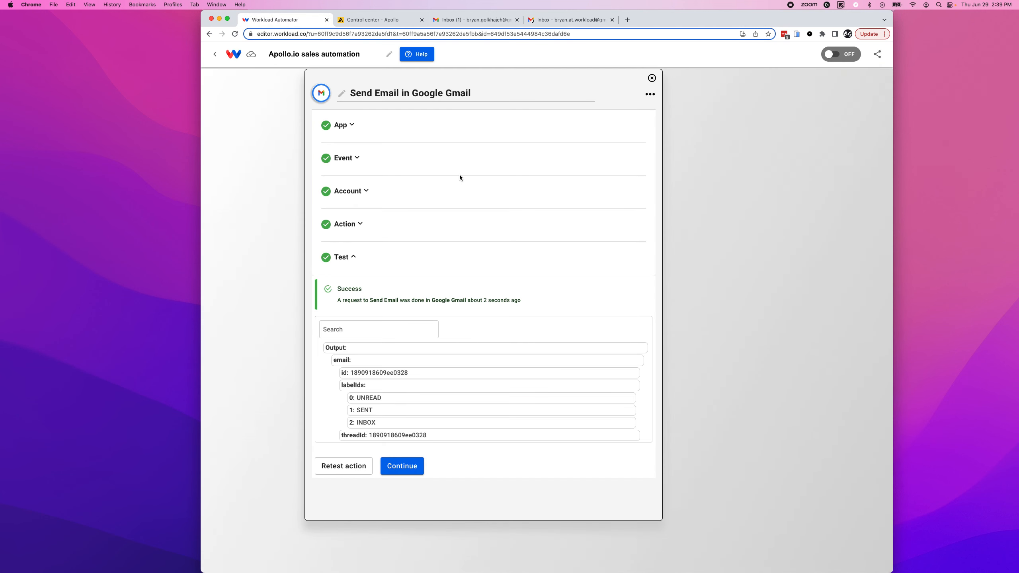
# Close the Gmail step and switch the workflow ON so its status is ACTIVE.
pyautogui.click(412, 472)
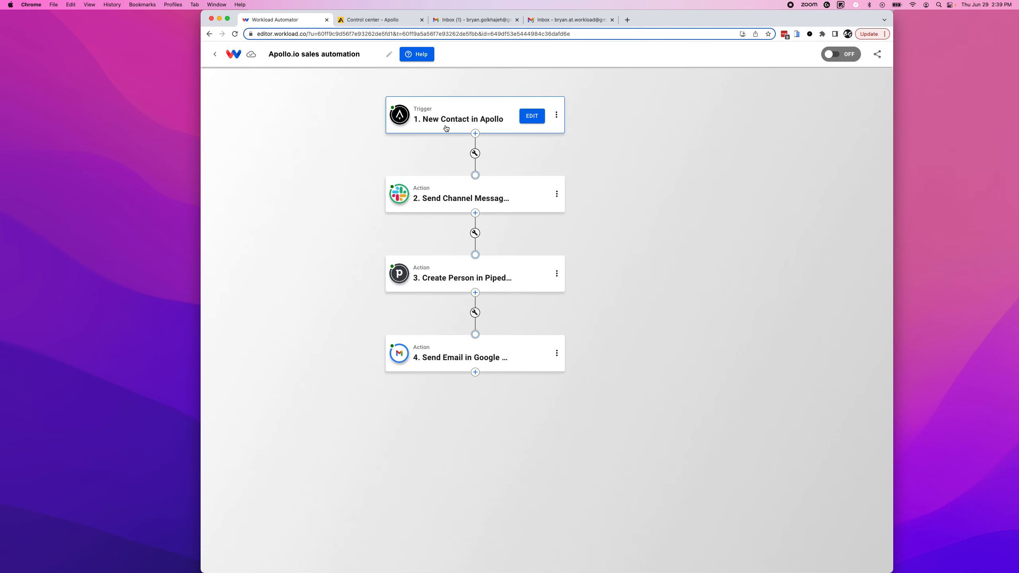
pyautogui.click(837, 55)
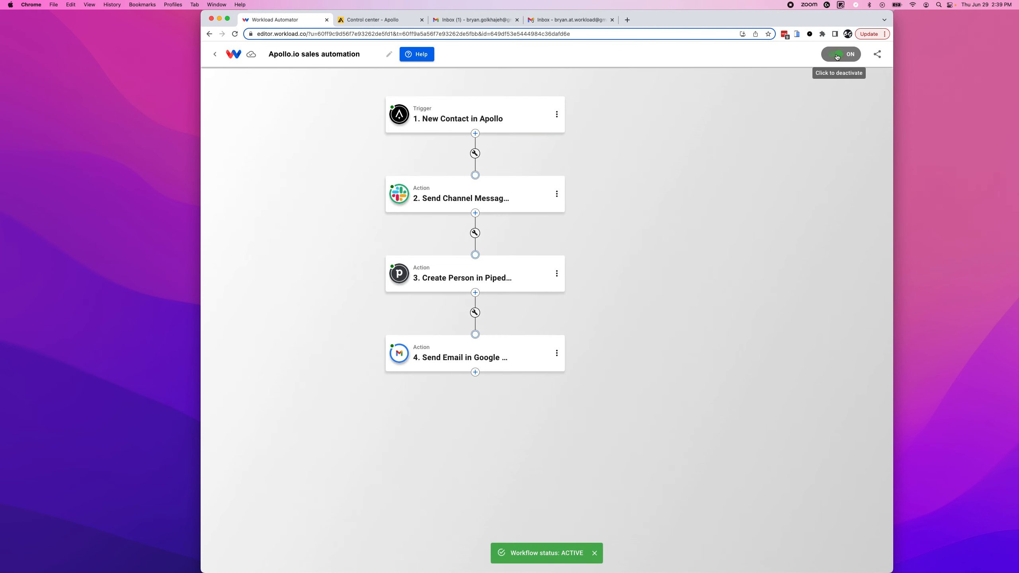